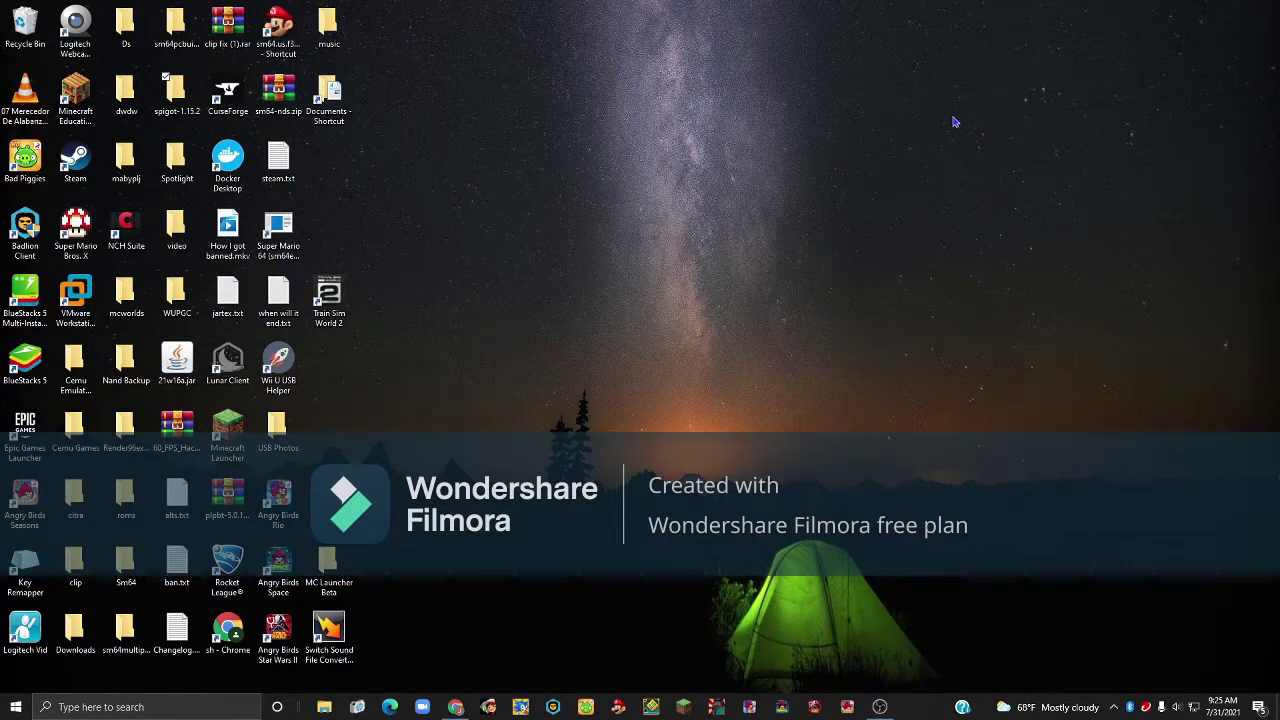
Bring the OBS Studio 26.1.1 recorder window up from the taskbar.
click(880, 707)
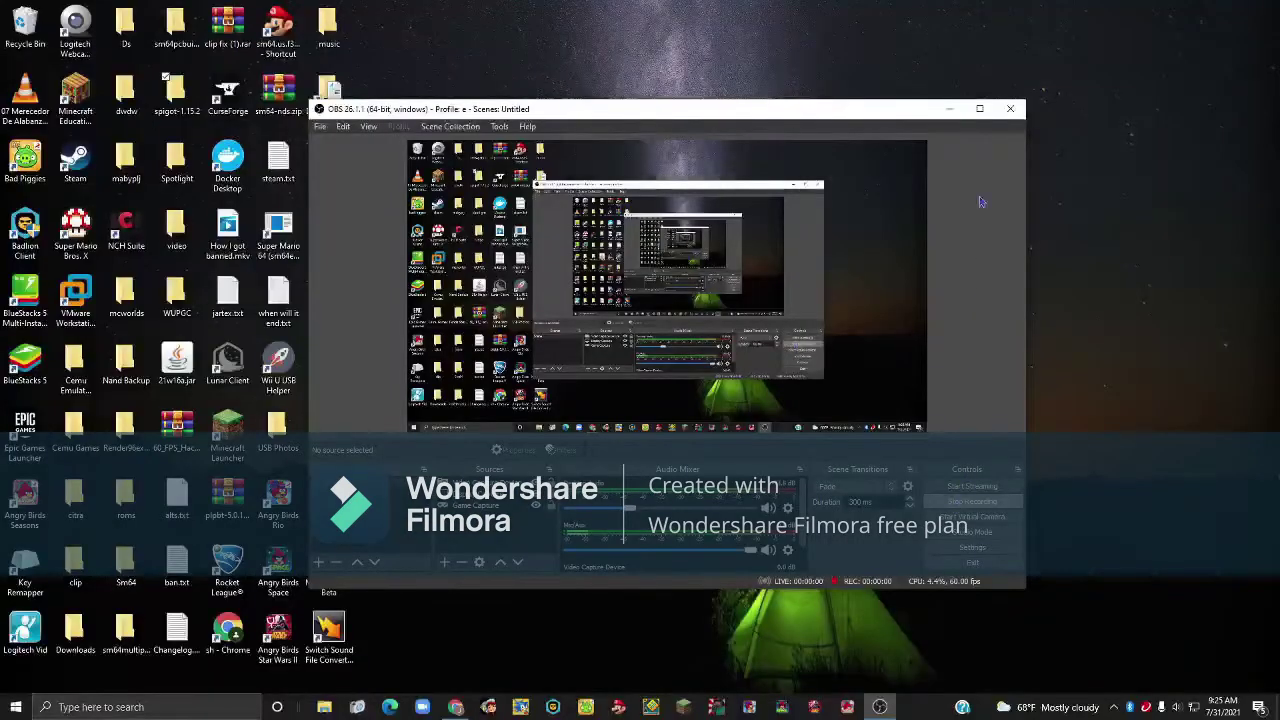
Minimise OBS and show Chrome with the Bing results for 'yuzu emulator'.
click(945, 106)
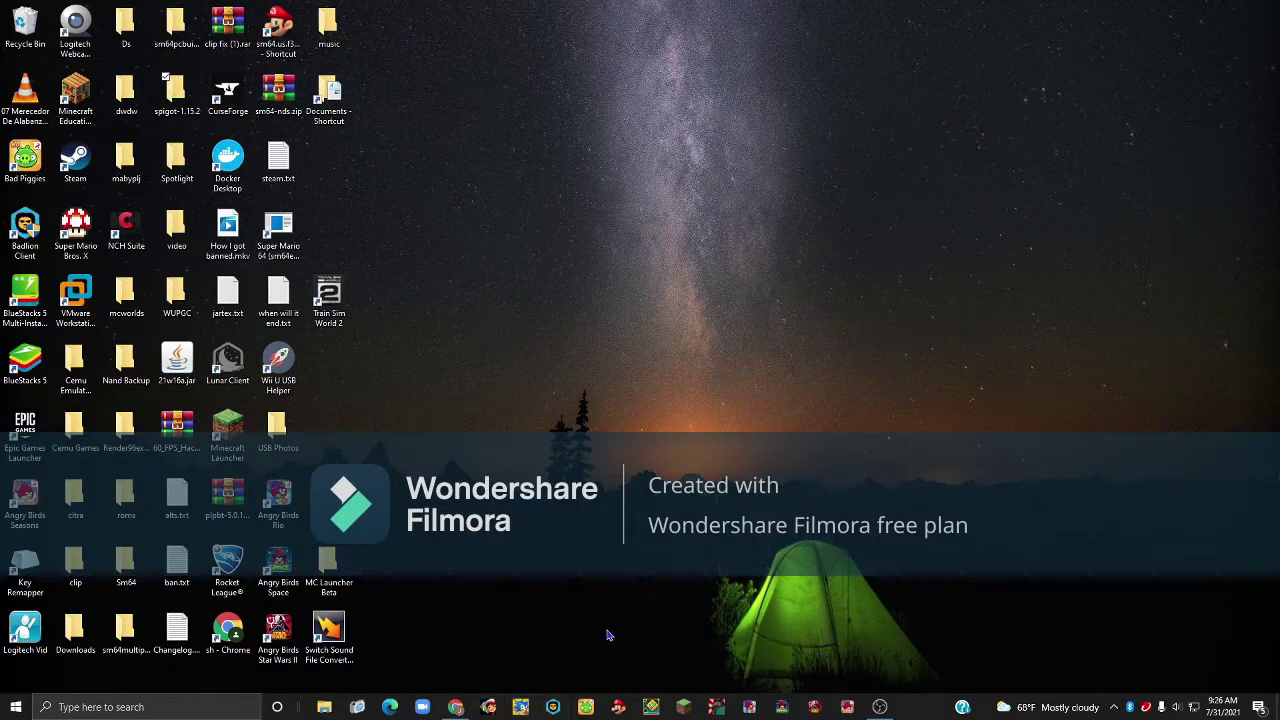
click(455, 707)
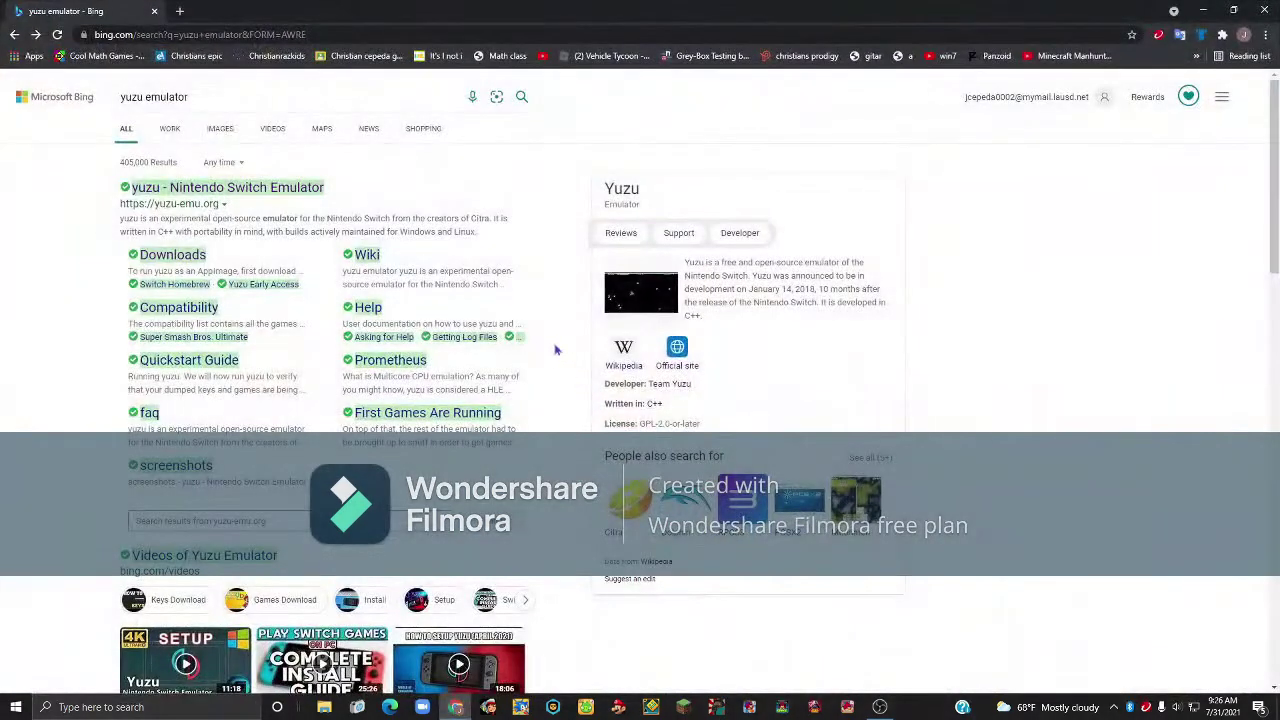
Open the first result, 'yuzu - Nintendo Switch Emulator' at yuzu-emu.org.
click(205, 190)
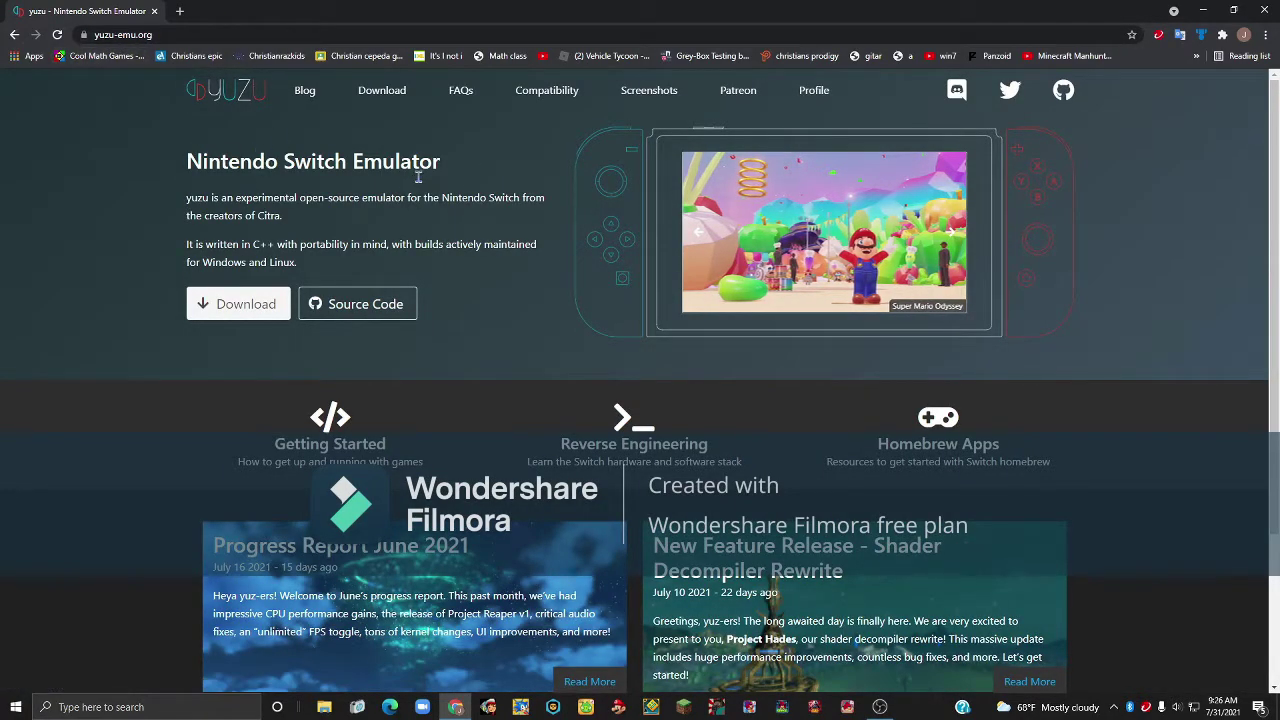
From the yuzu Downloads page, download yuzu_install.exe for Windows x64.
click(243, 312)
scroll(628, 456, down, 2)
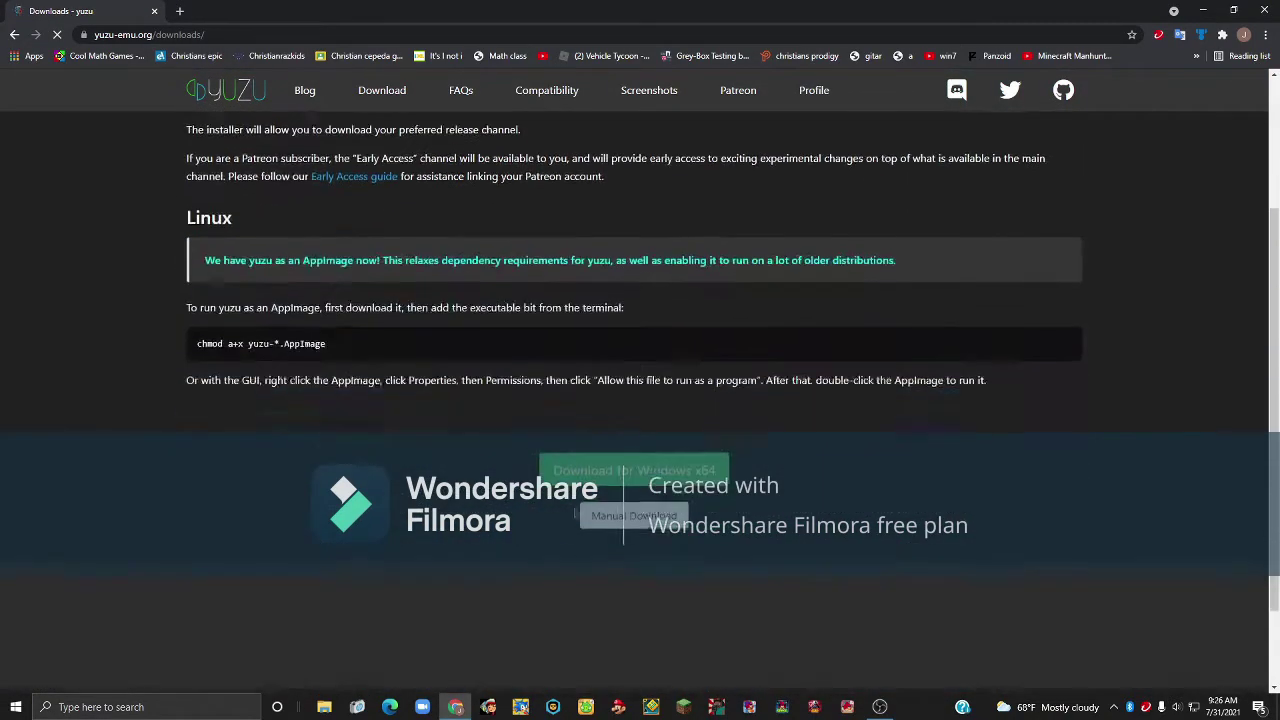
click(593, 476)
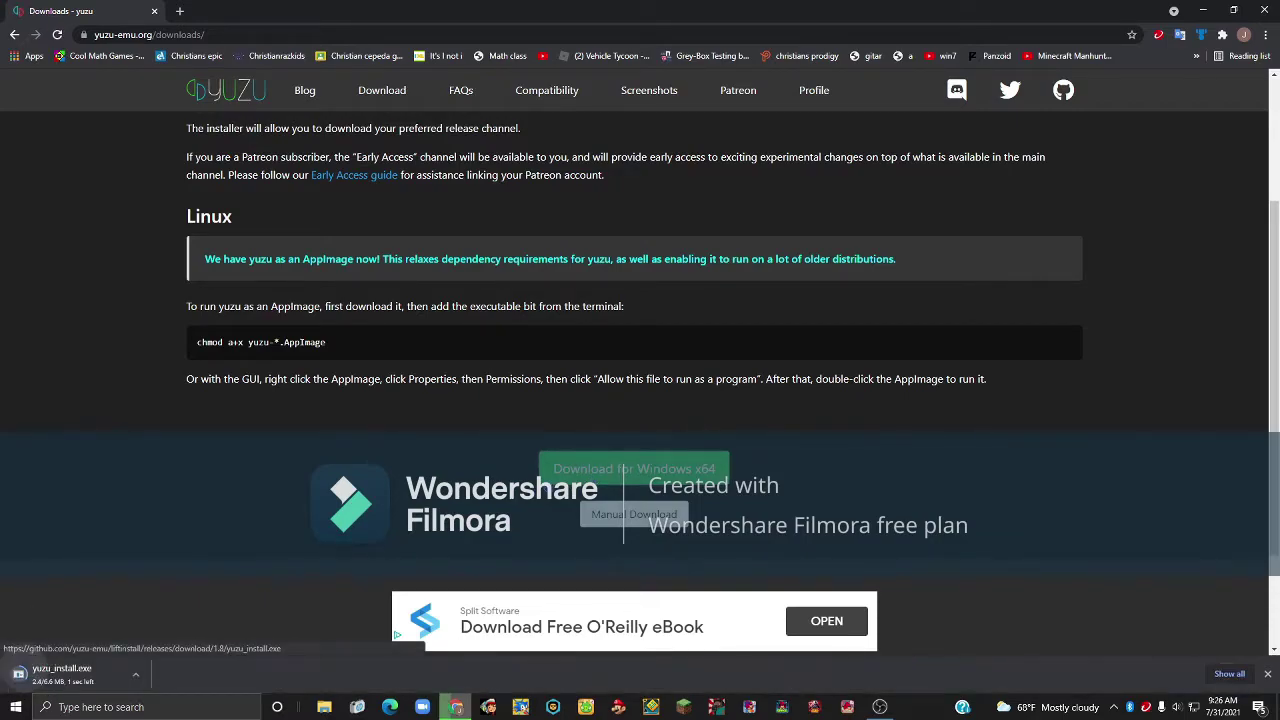
scroll(700, 500, down, 1)
scroll(500, 470, up, 1)
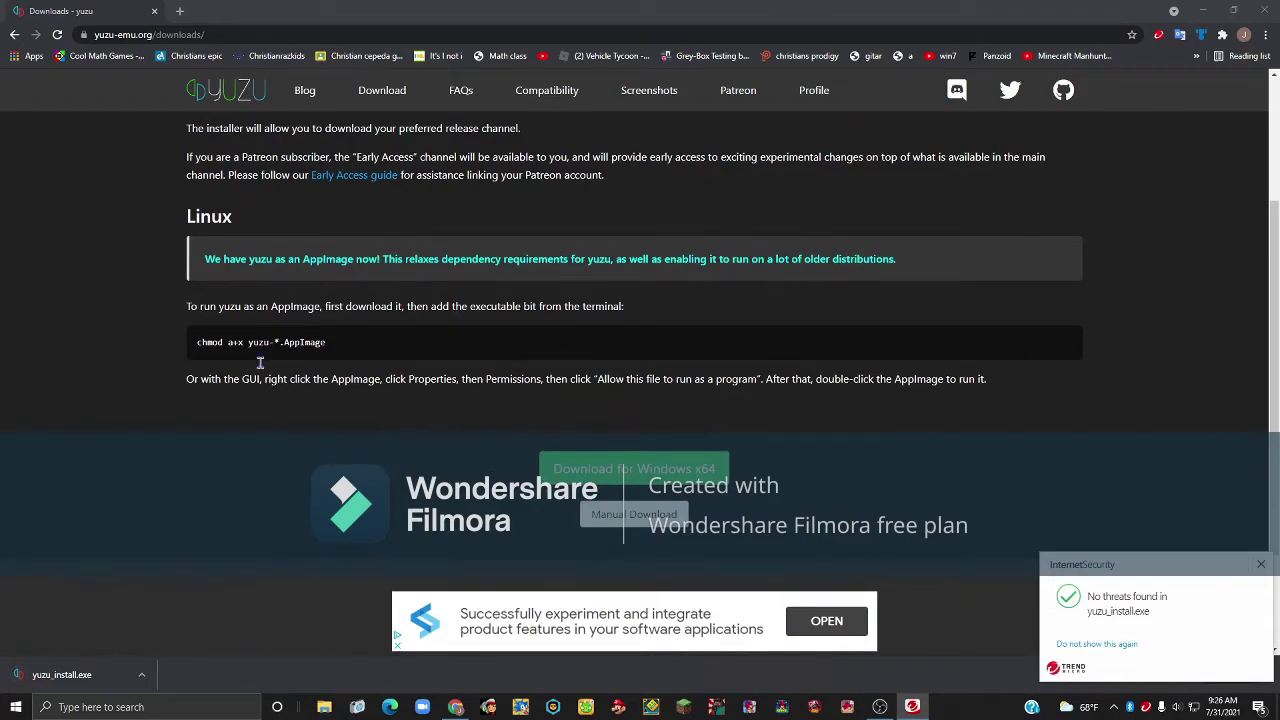
scroll(334, 371, up, 2)
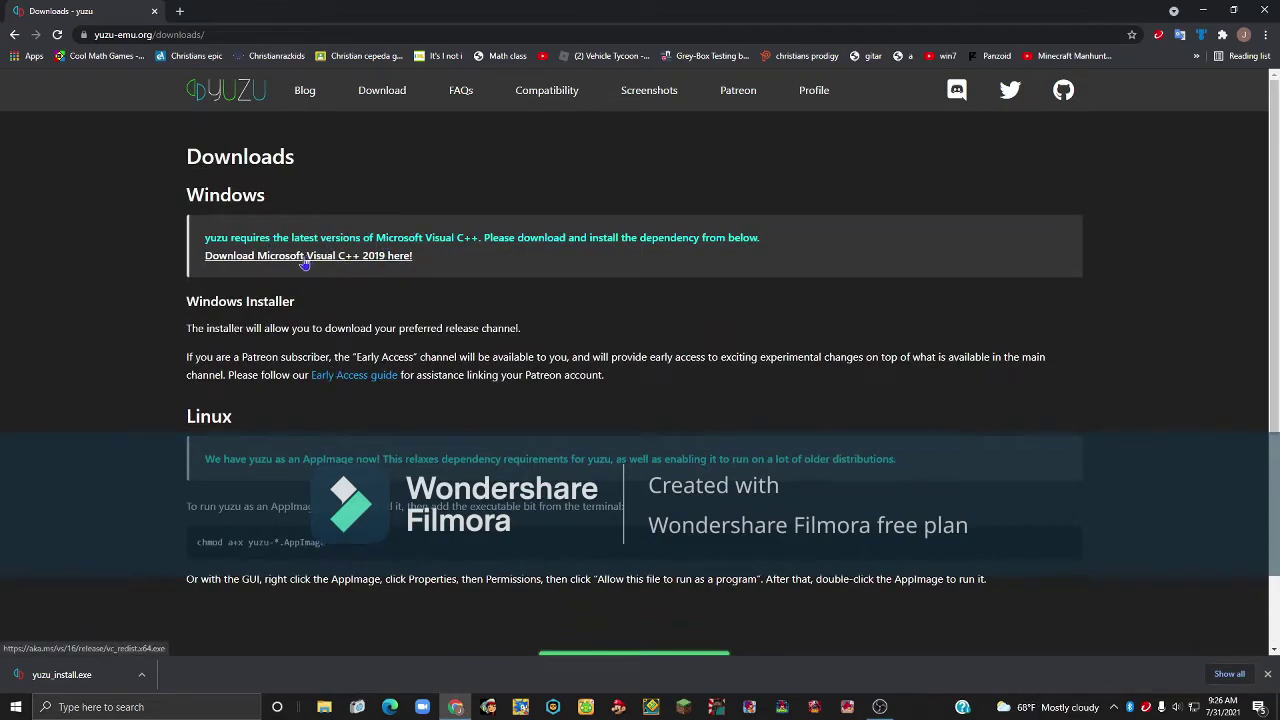
Download VC_redist.x64.exe from the Visual C++ 2019 link and launch it.
click(337, 257)
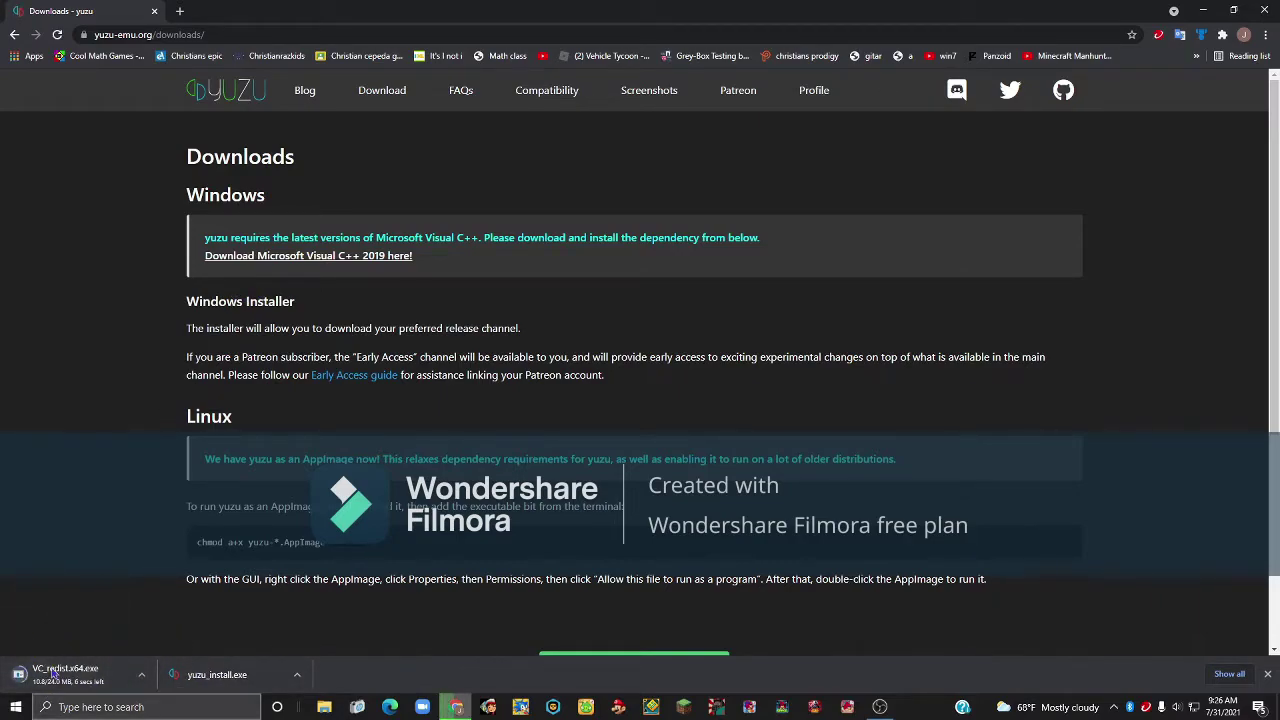
click(132, 676)
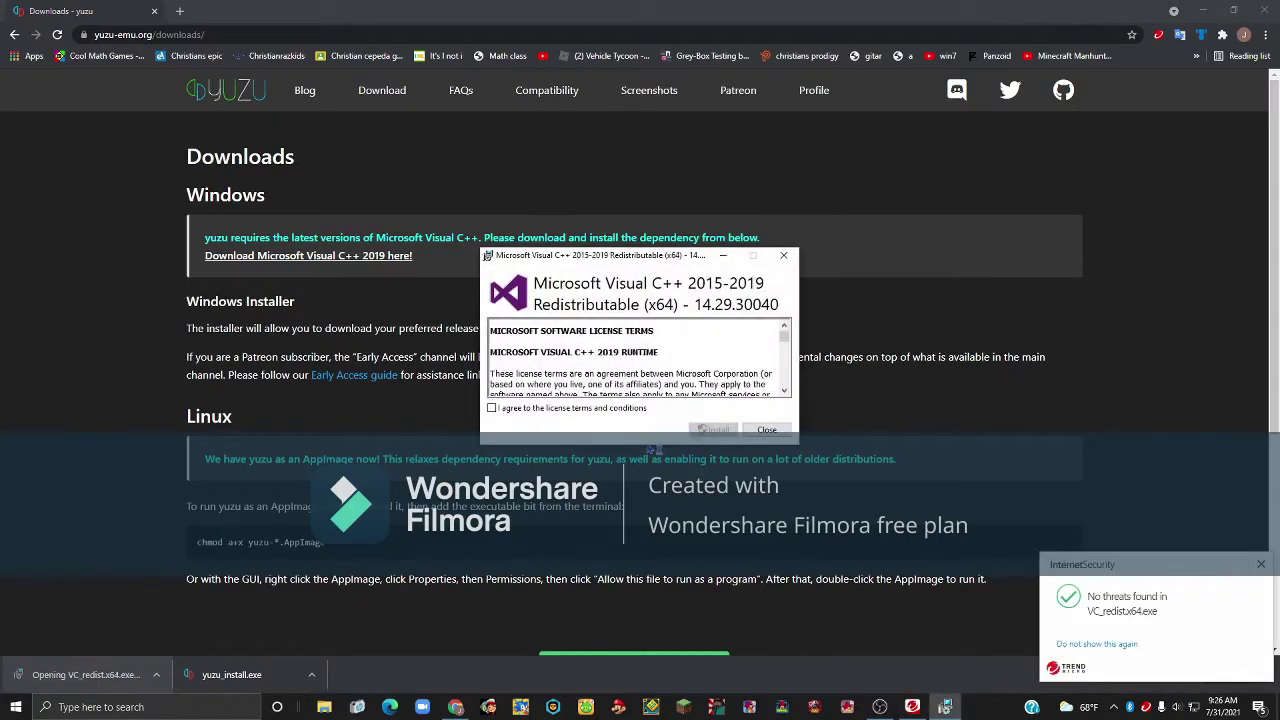
Agree to the license terms and install the Visual C++ 2015-2019 x64 Redistributable.
click(590, 409)
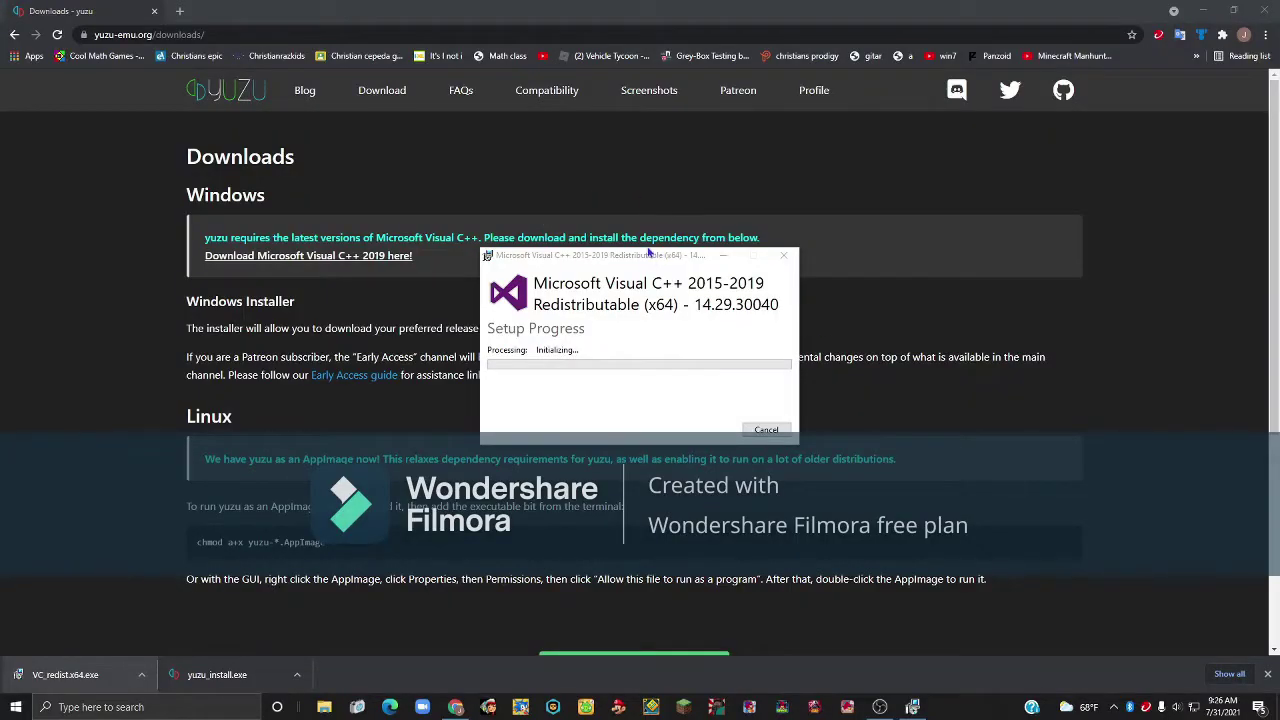
drag(648, 253, 660, 217)
click(914, 704)
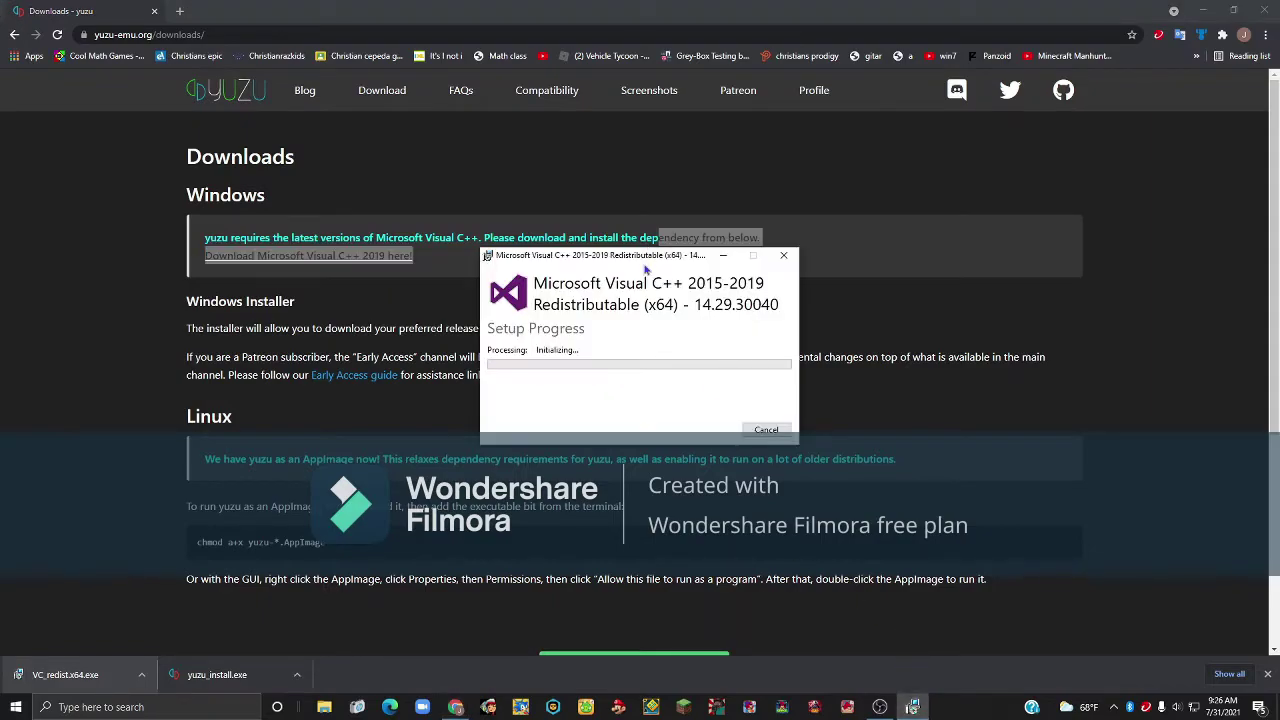
drag(645, 262, 649, 212)
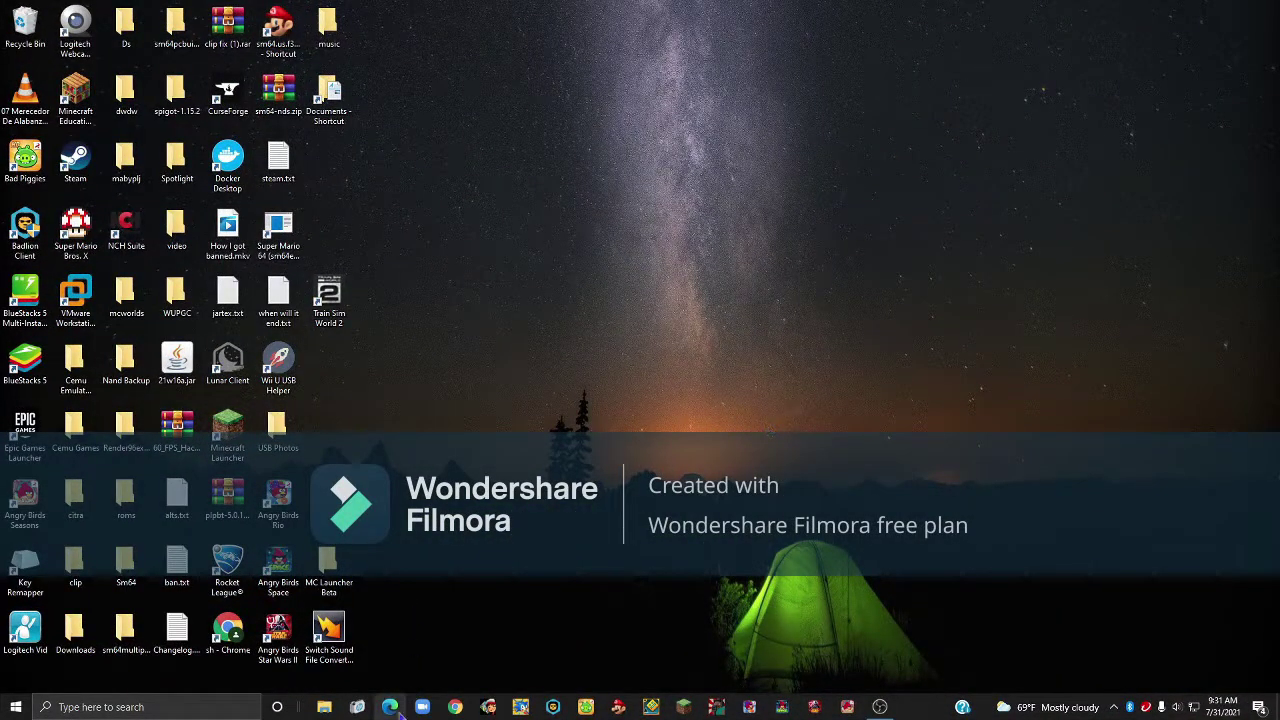
Run yuzu_install.exe from the Downloads folder in File Explorer, then close Explorer.
click(324, 707)
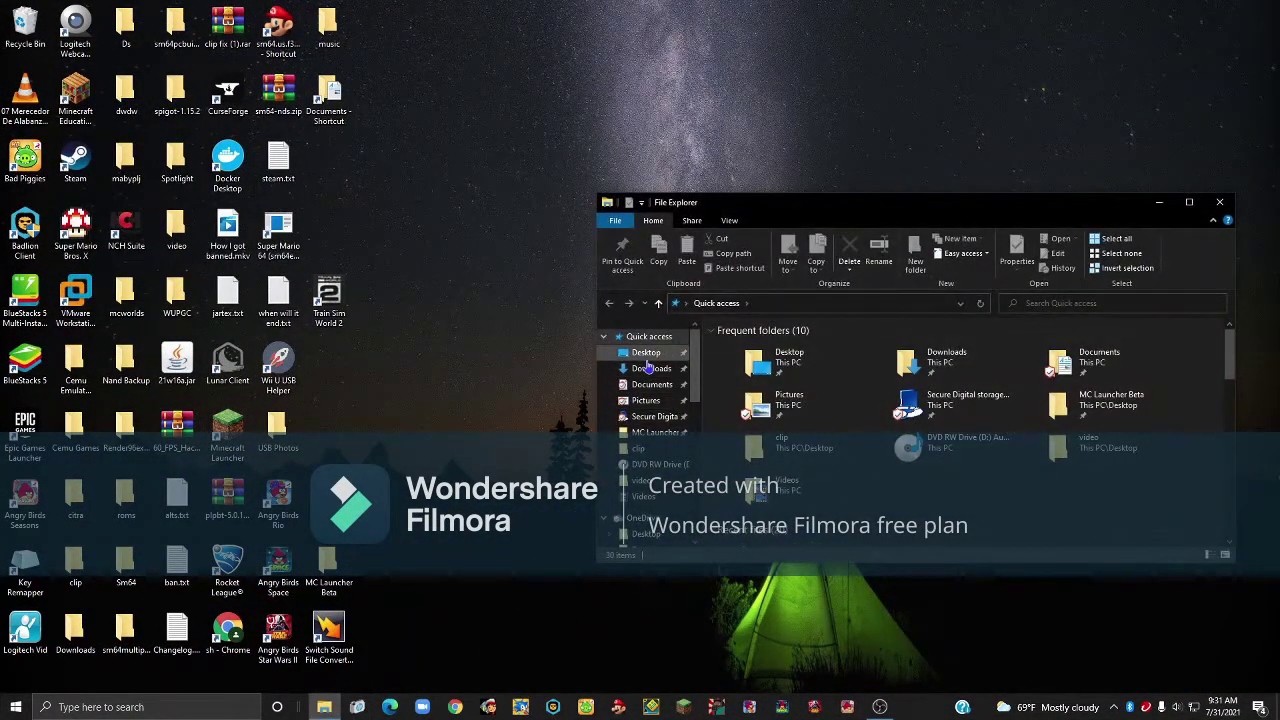
click(651, 368)
double_click(800, 400)
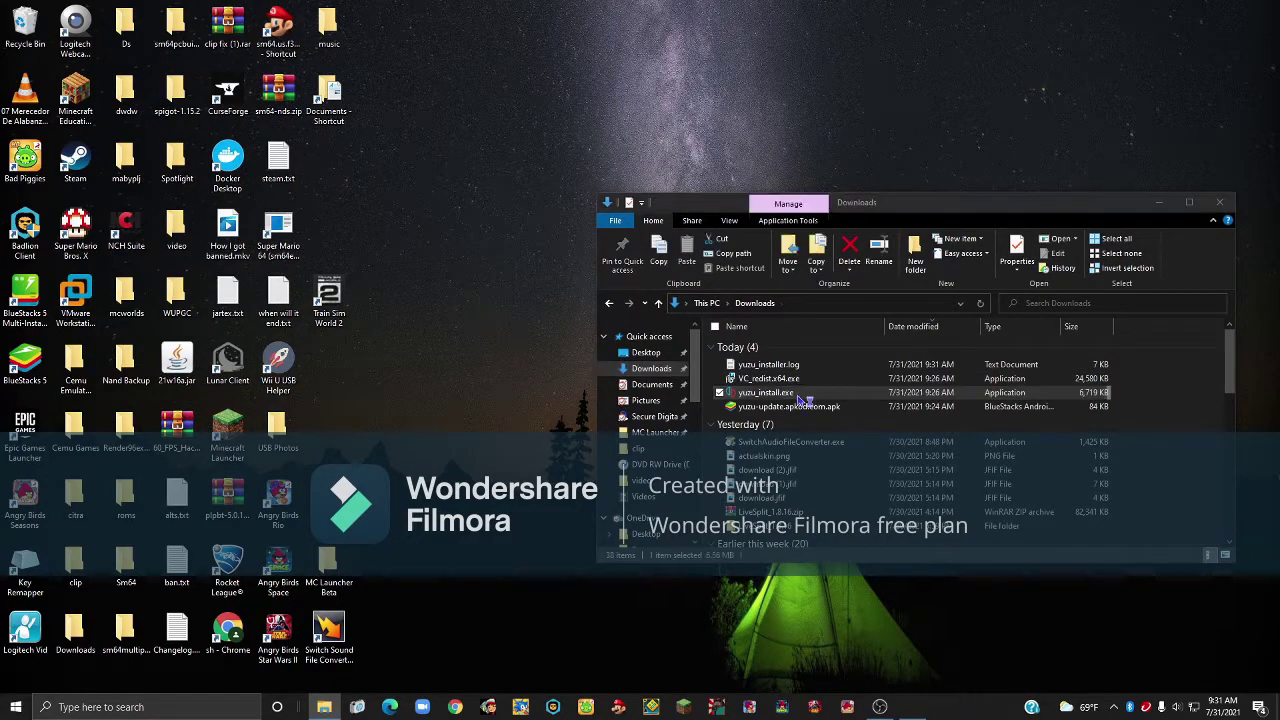
click(1218, 204)
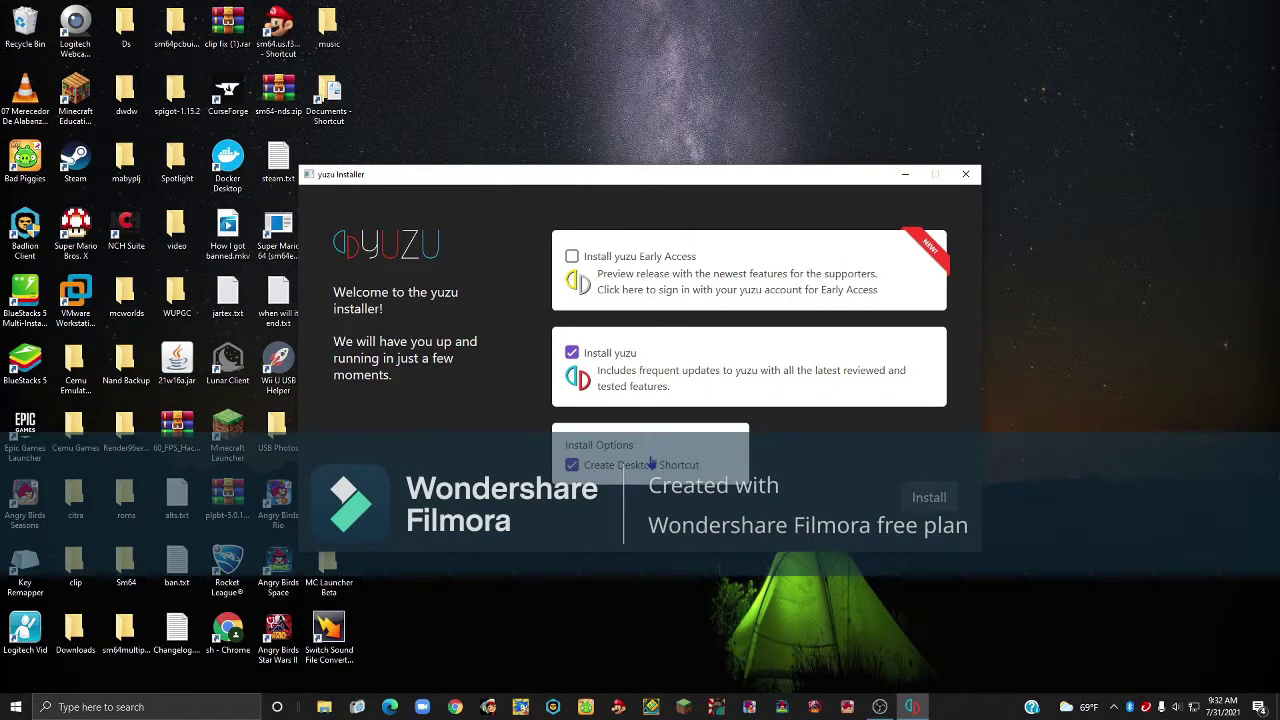
Install yuzu with Create Desktop Shortcut ticked, then exit the finished installer.
drag(626, 170, 758, 110)
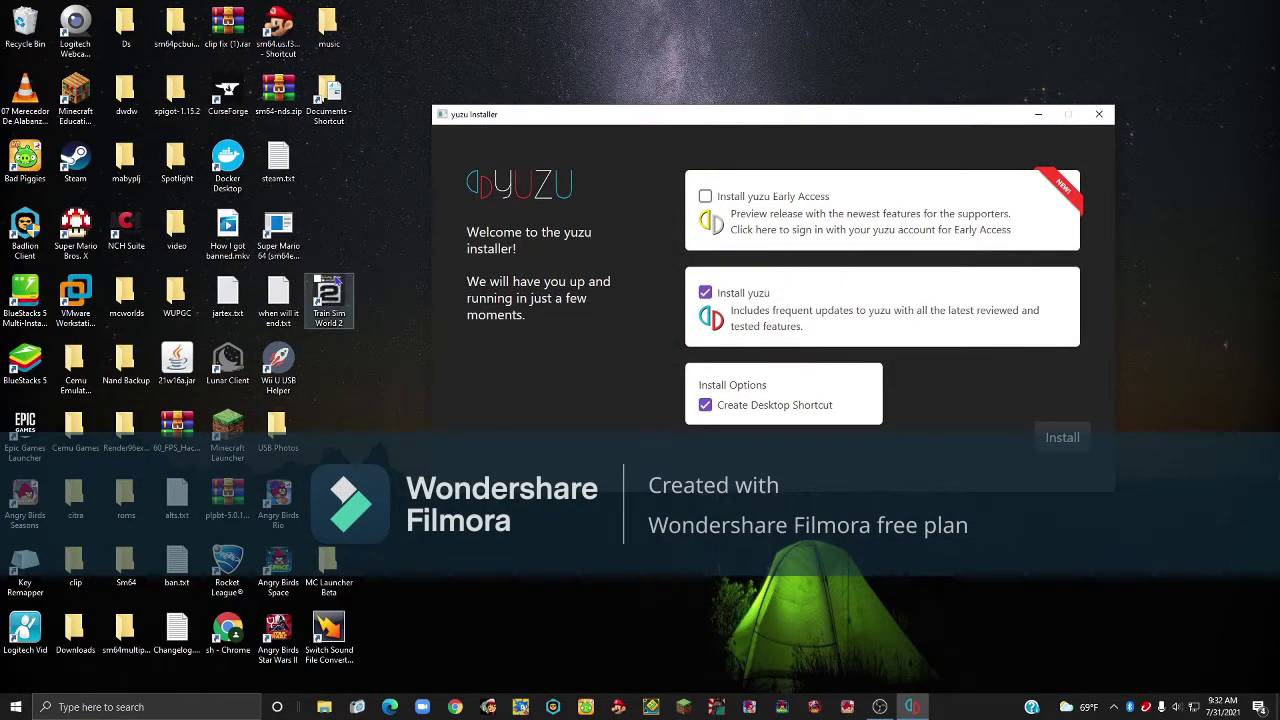
click(1070, 440)
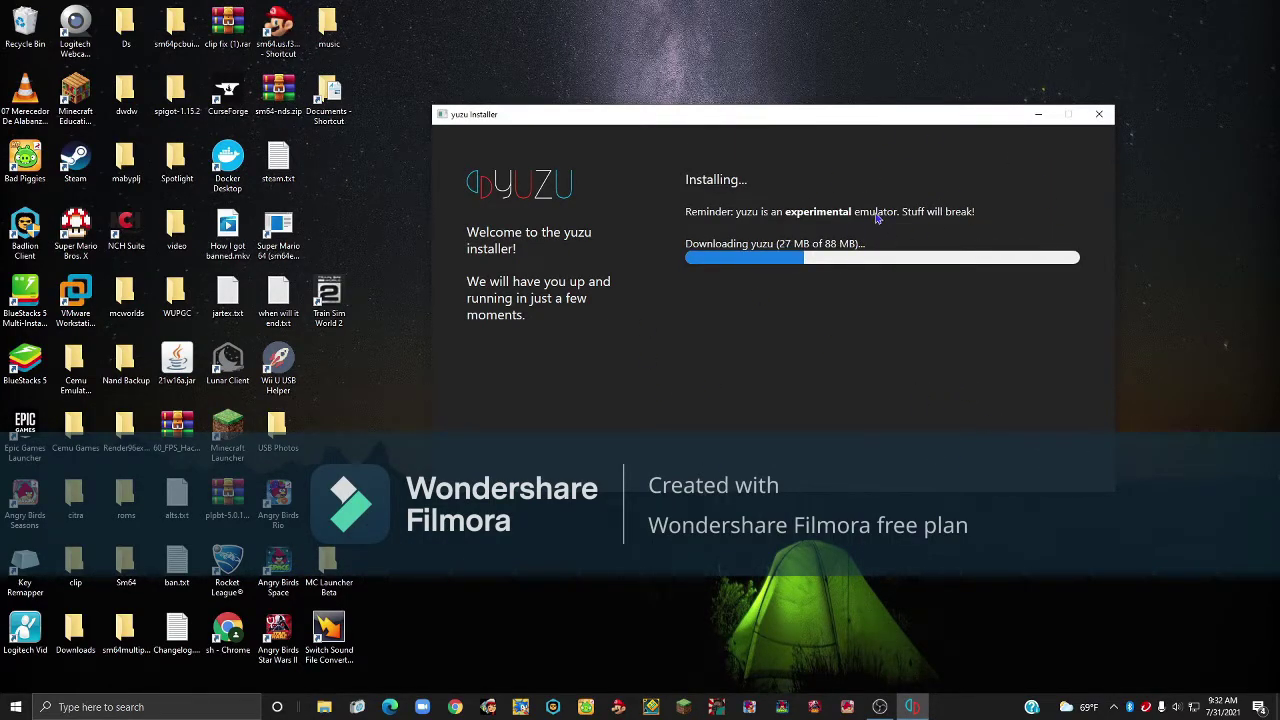
drag(869, 117, 837, 105)
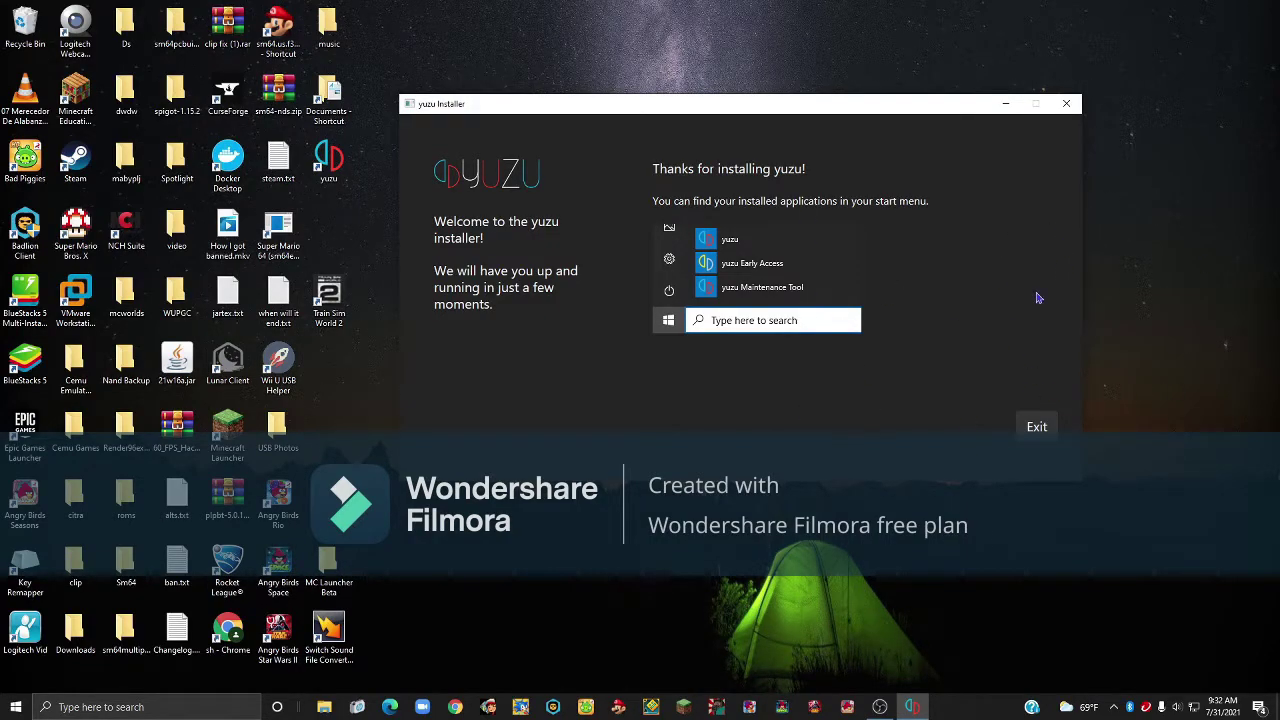
click(1036, 428)
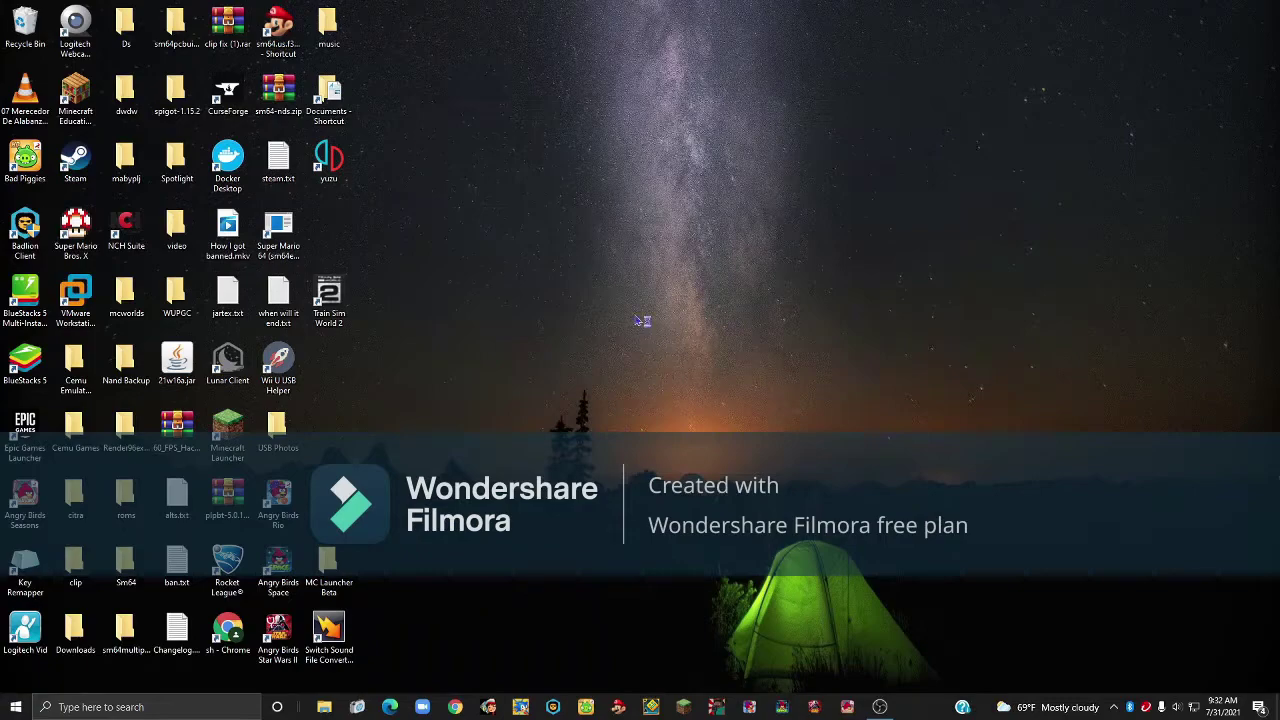
Launch yuzu from its desktop shortcut, remove the missing switch games directory, and raise the window.
double_click(328, 162)
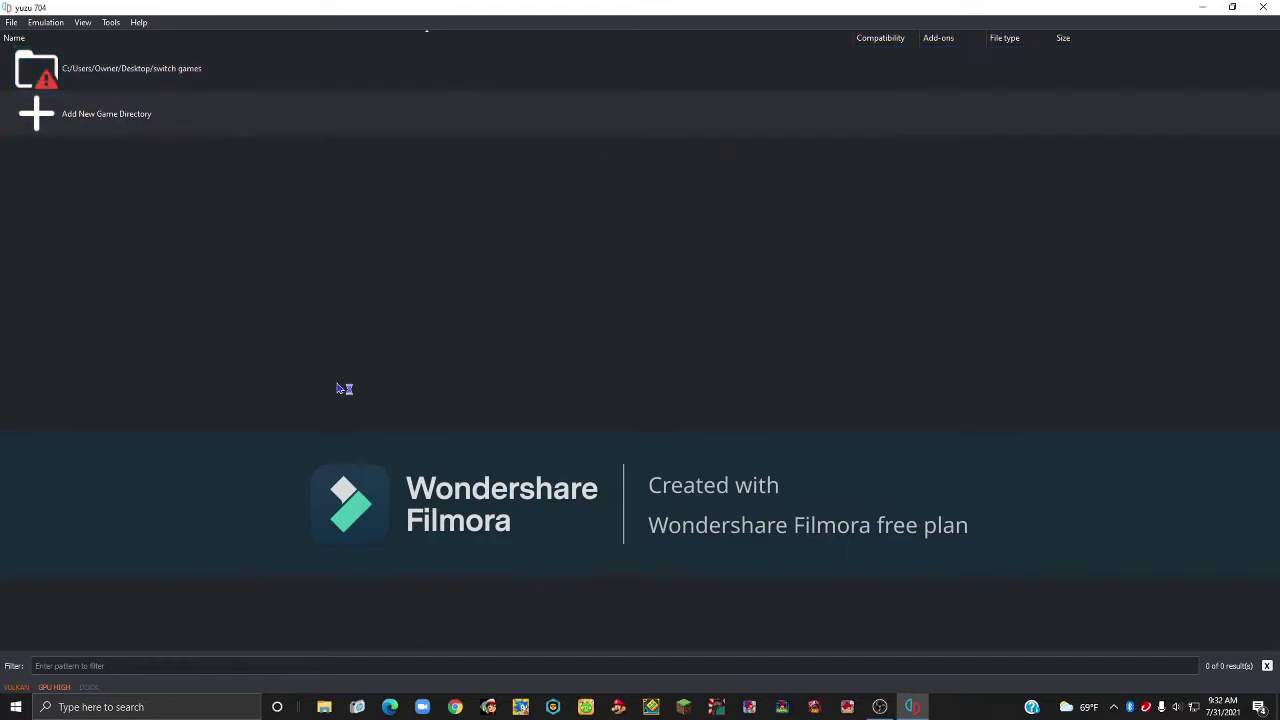
right_click(277, 77)
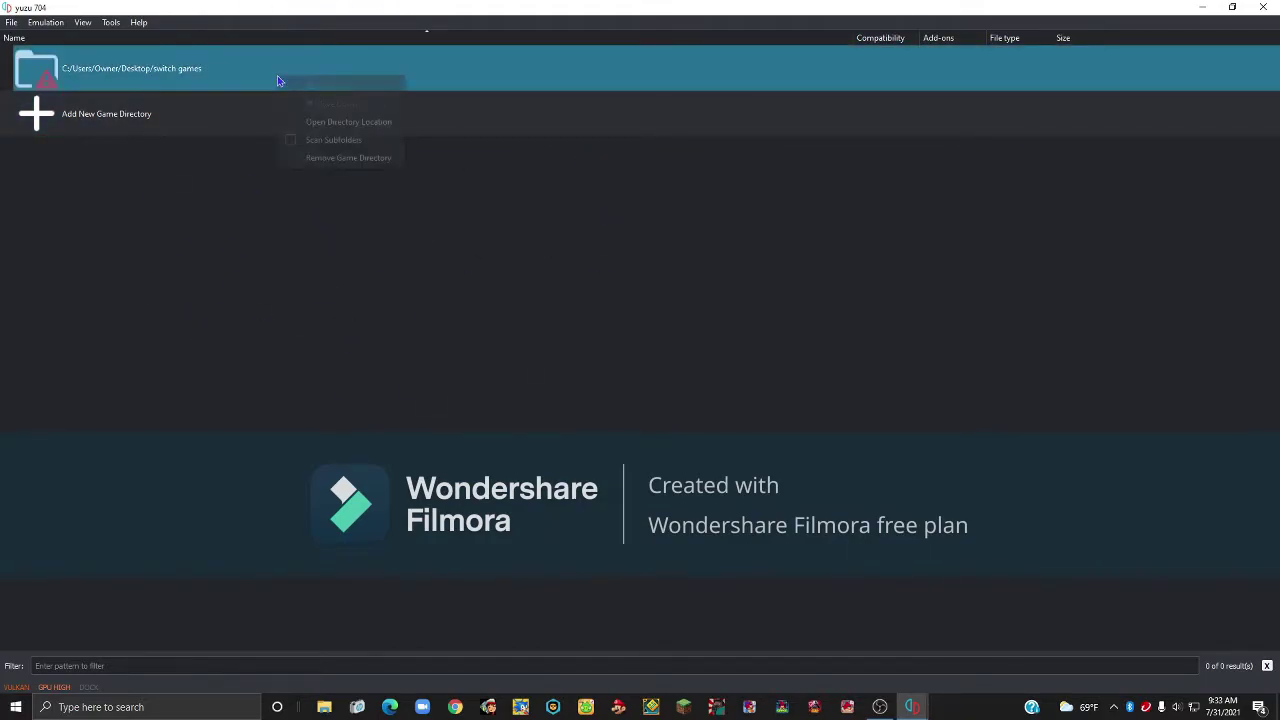
click(359, 160)
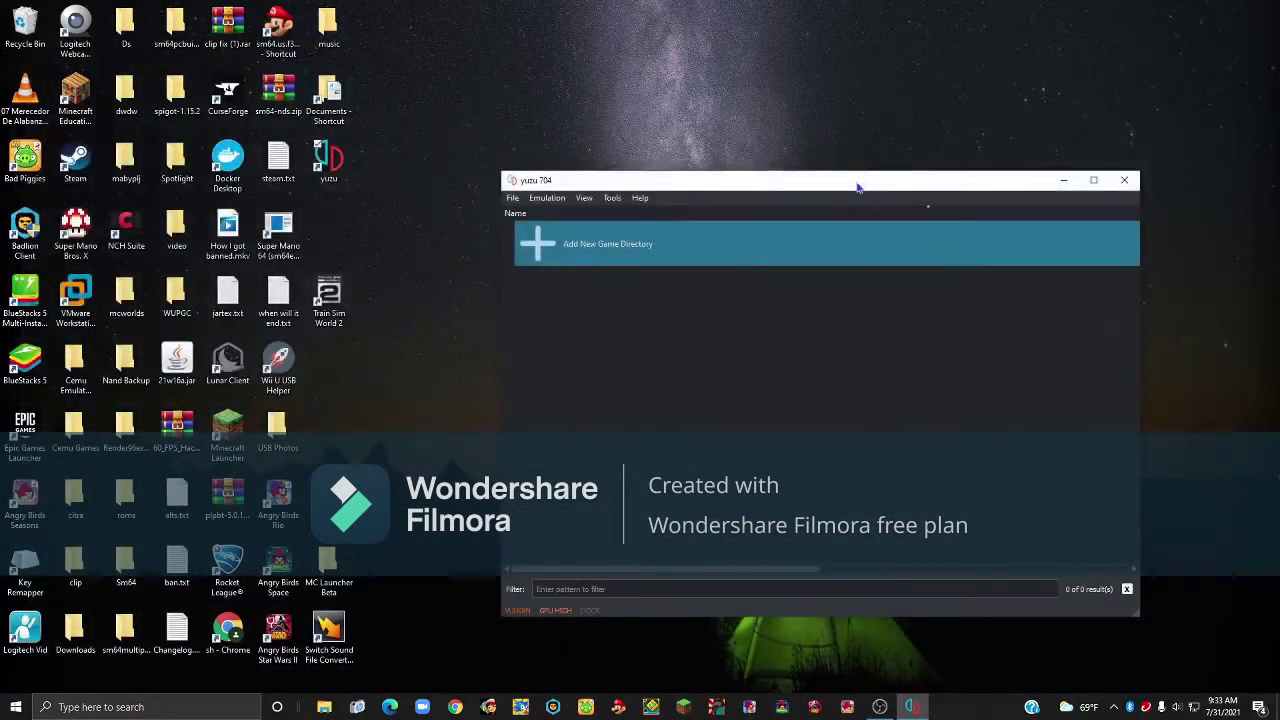
drag(857, 186, 837, 126)
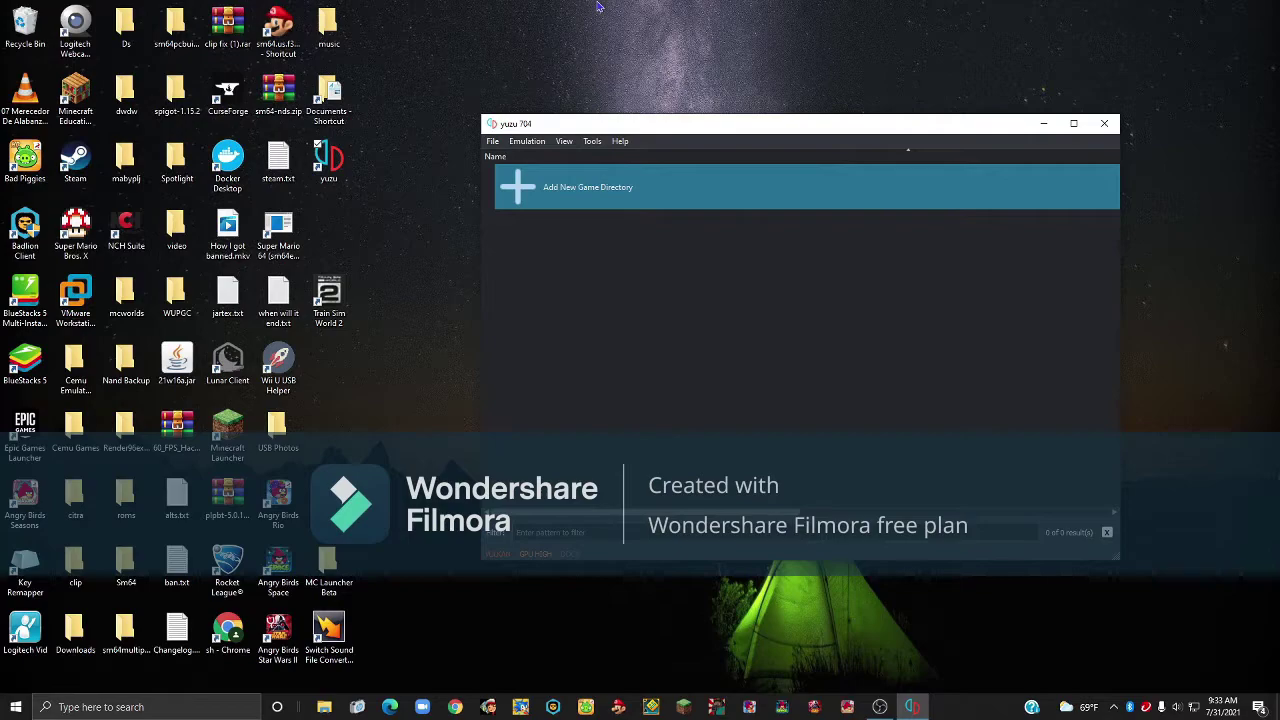
Open Emulation > Configure... and step through General, System and CPU to the Graphics page.
click(527, 141)
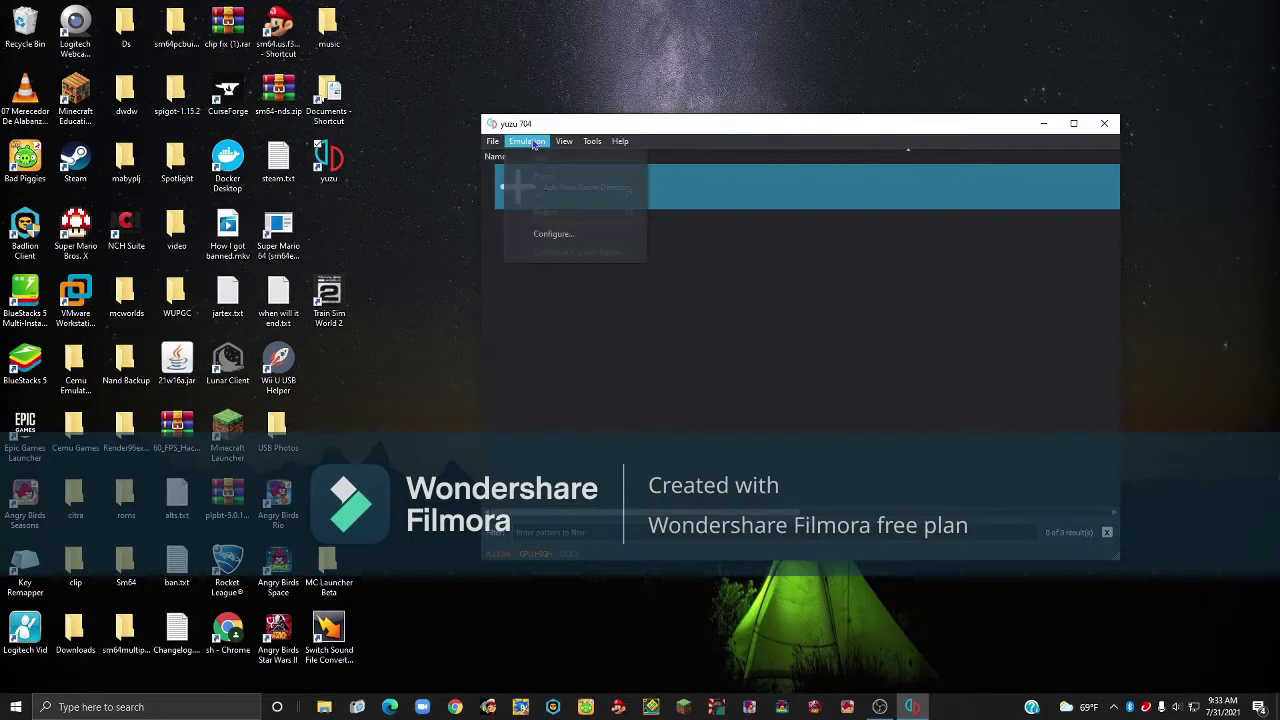
click(549, 240)
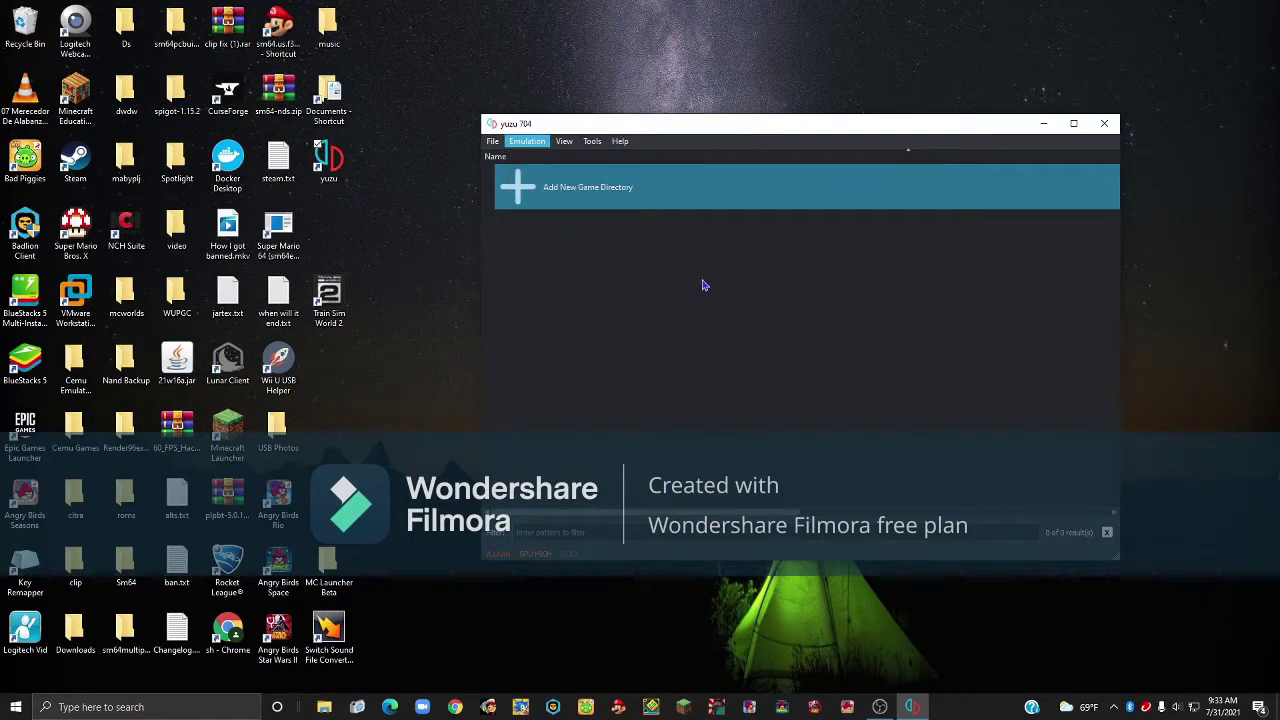
click(583, 194)
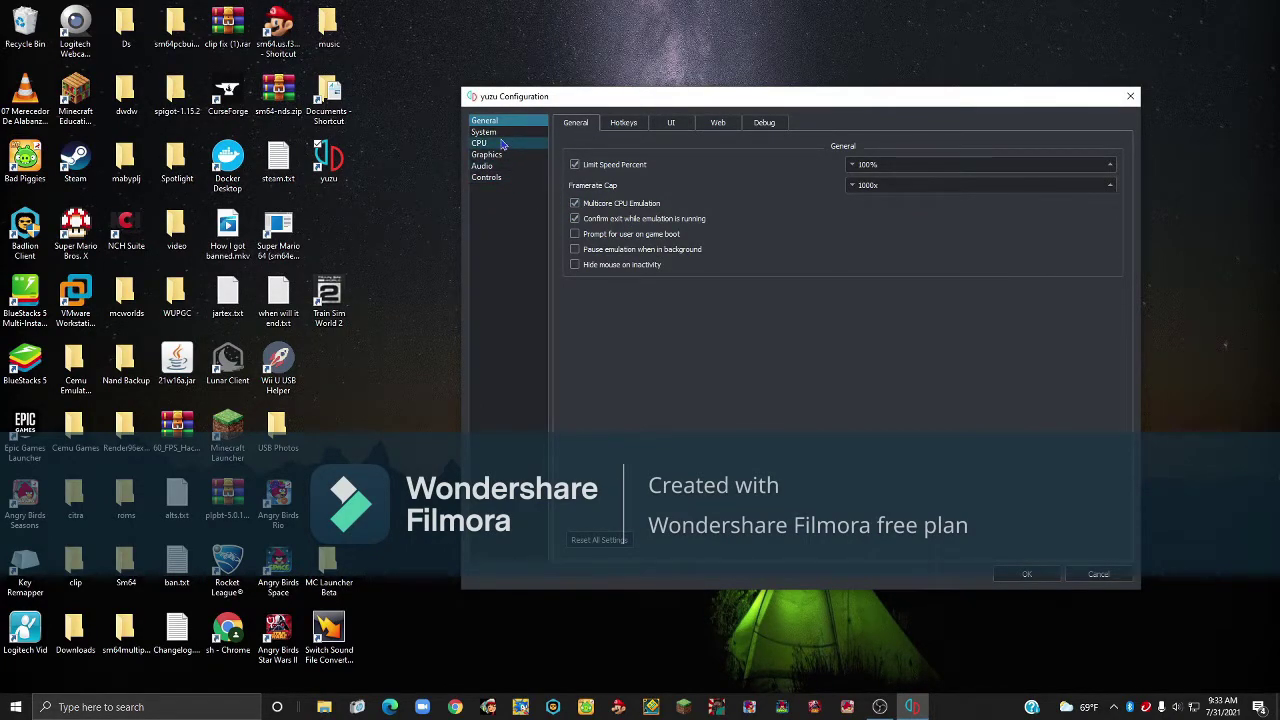
click(620, 123)
click(588, 124)
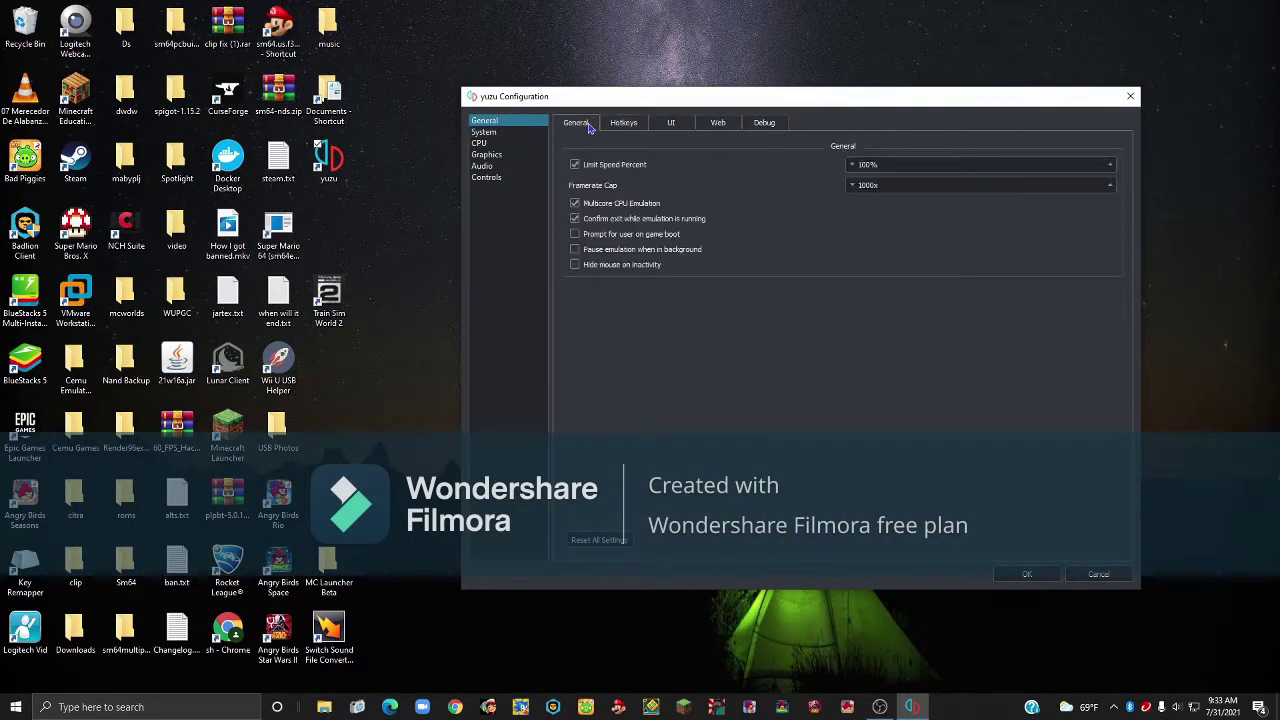
click(508, 134)
click(606, 127)
click(576, 123)
click(490, 143)
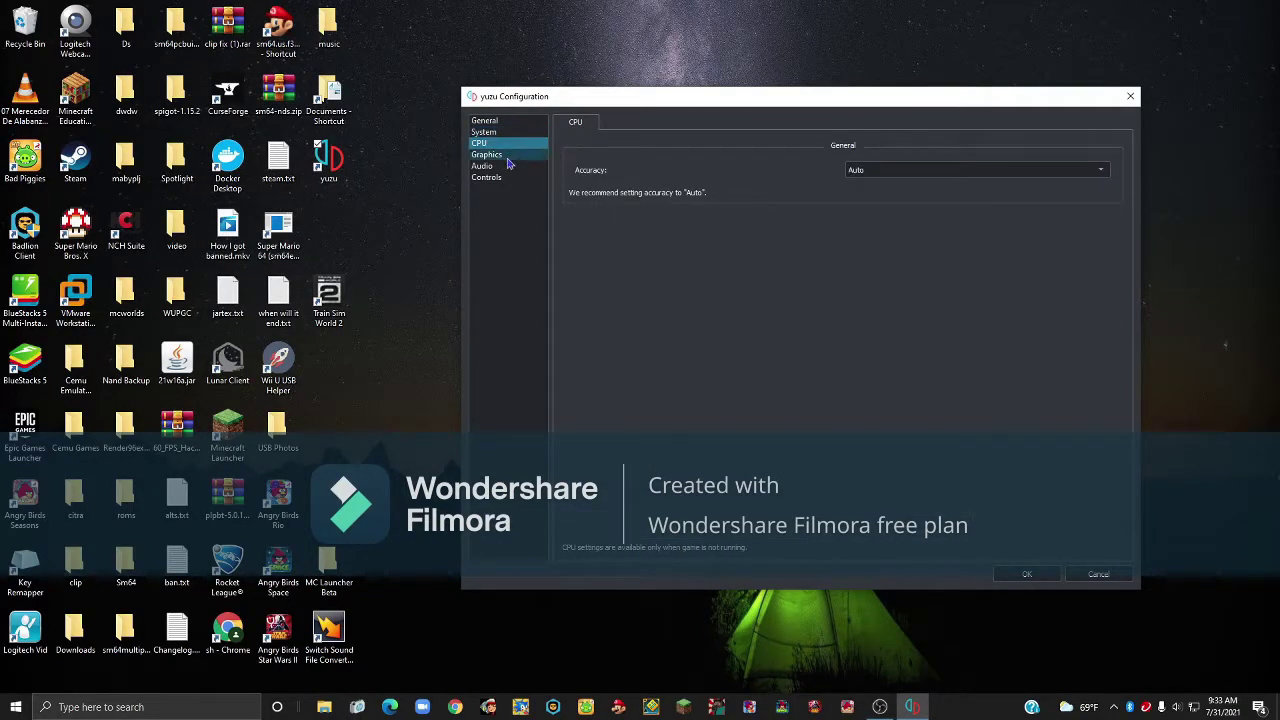
click(505, 157)
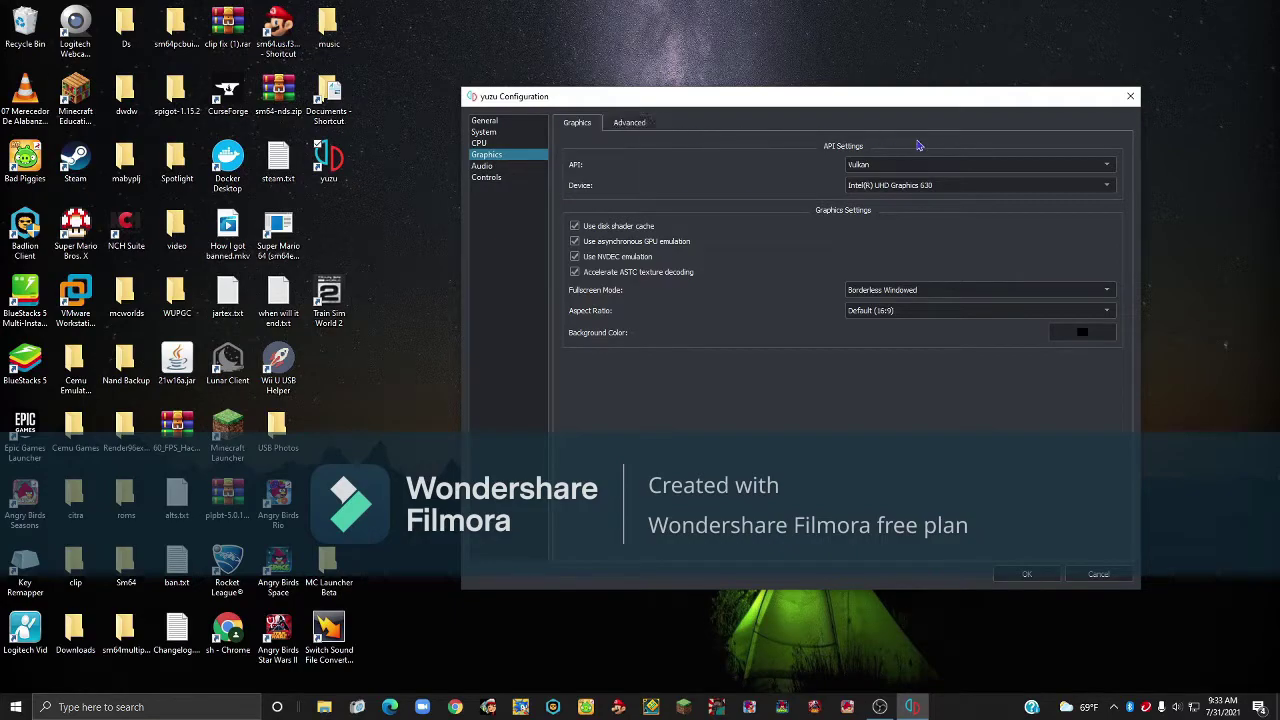
click(860, 165)
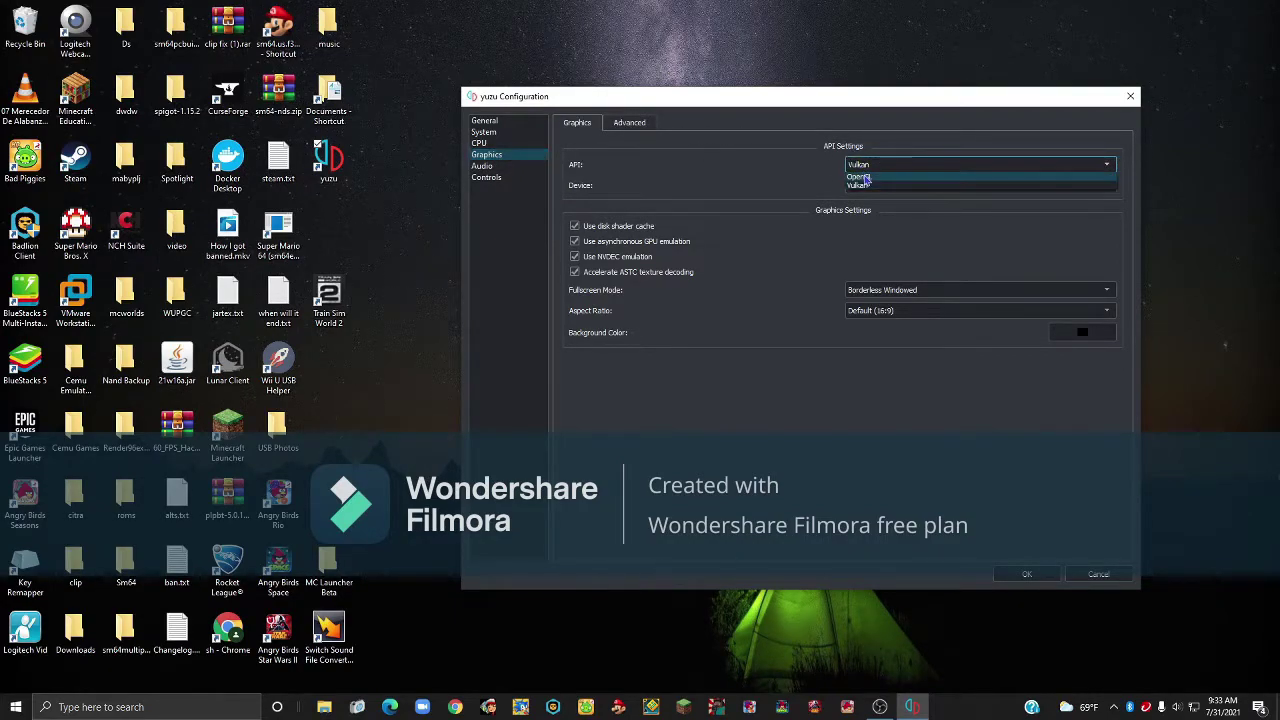
click(866, 176)
click(884, 166)
click(885, 185)
click(906, 186)
click(910, 197)
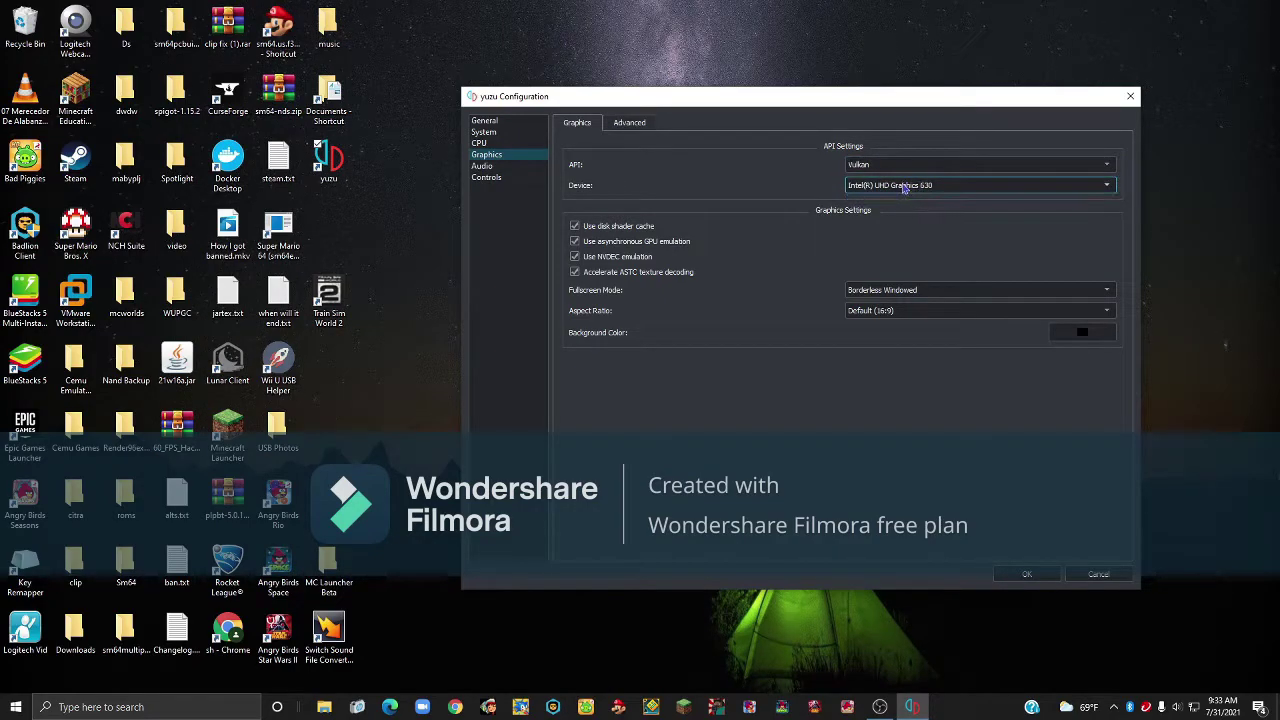
click(910, 165)
click(930, 176)
click(938, 184)
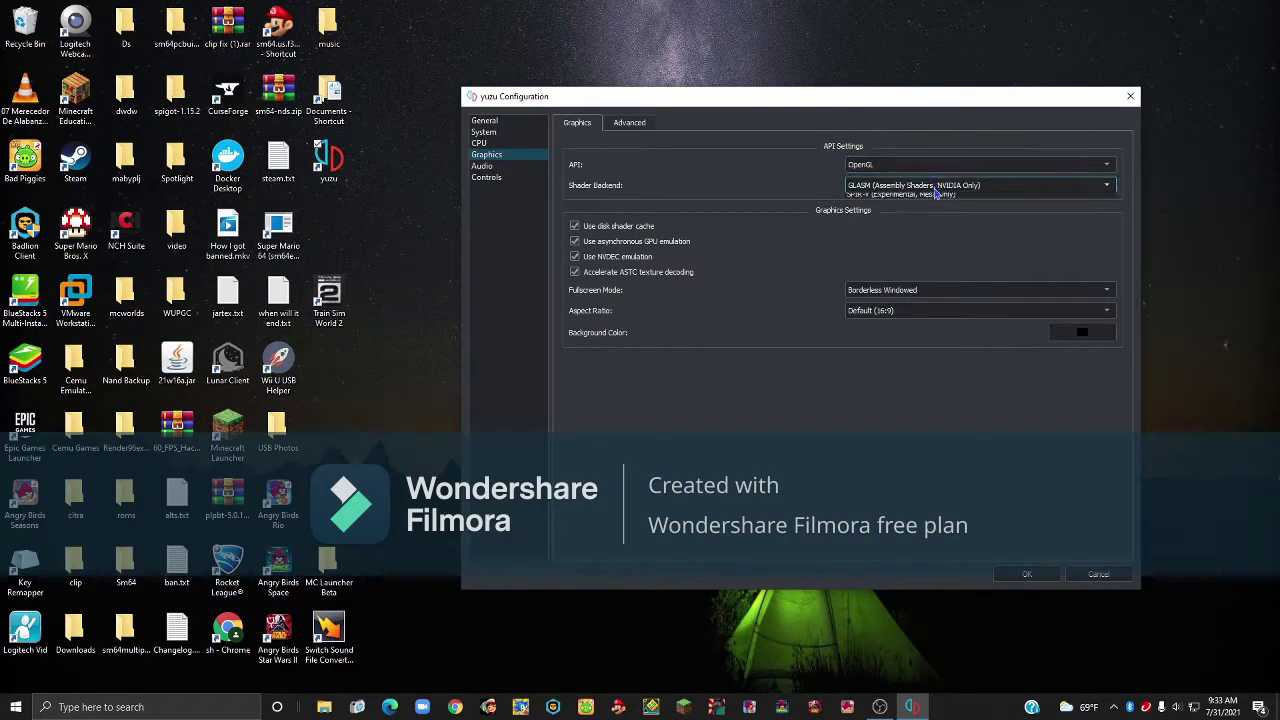
click(916, 187)
click(909, 166)
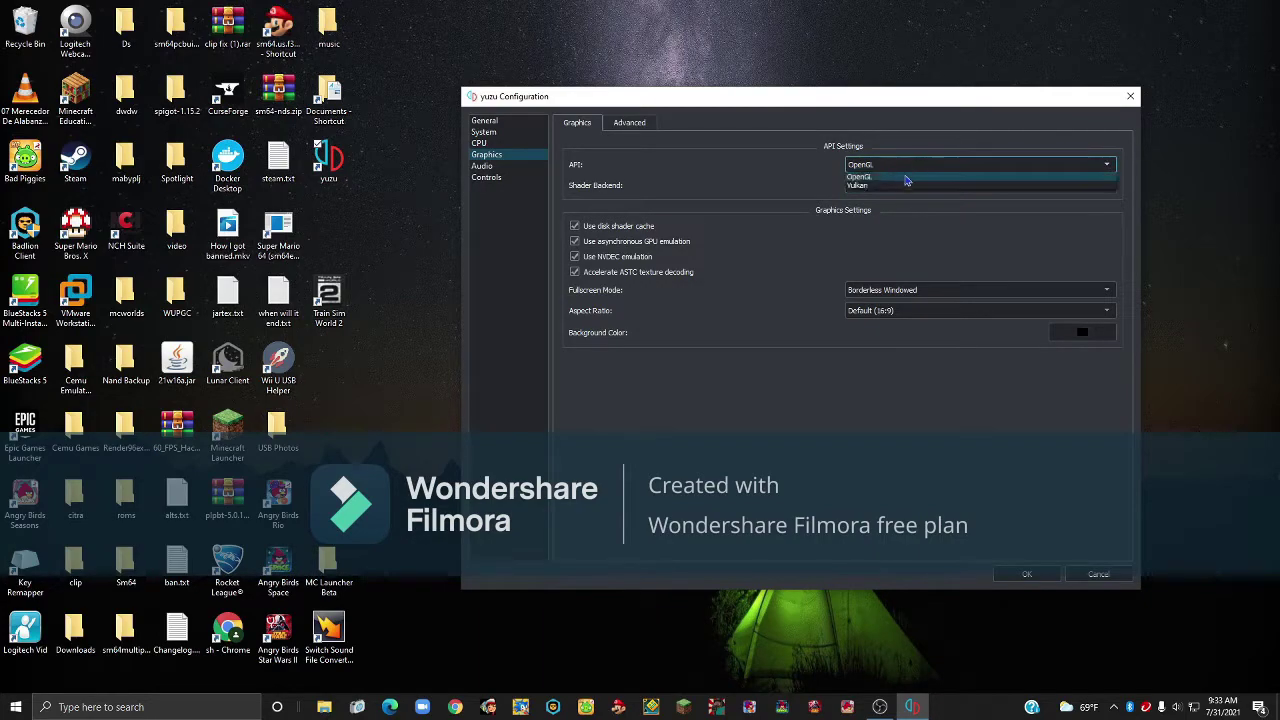
click(906, 169)
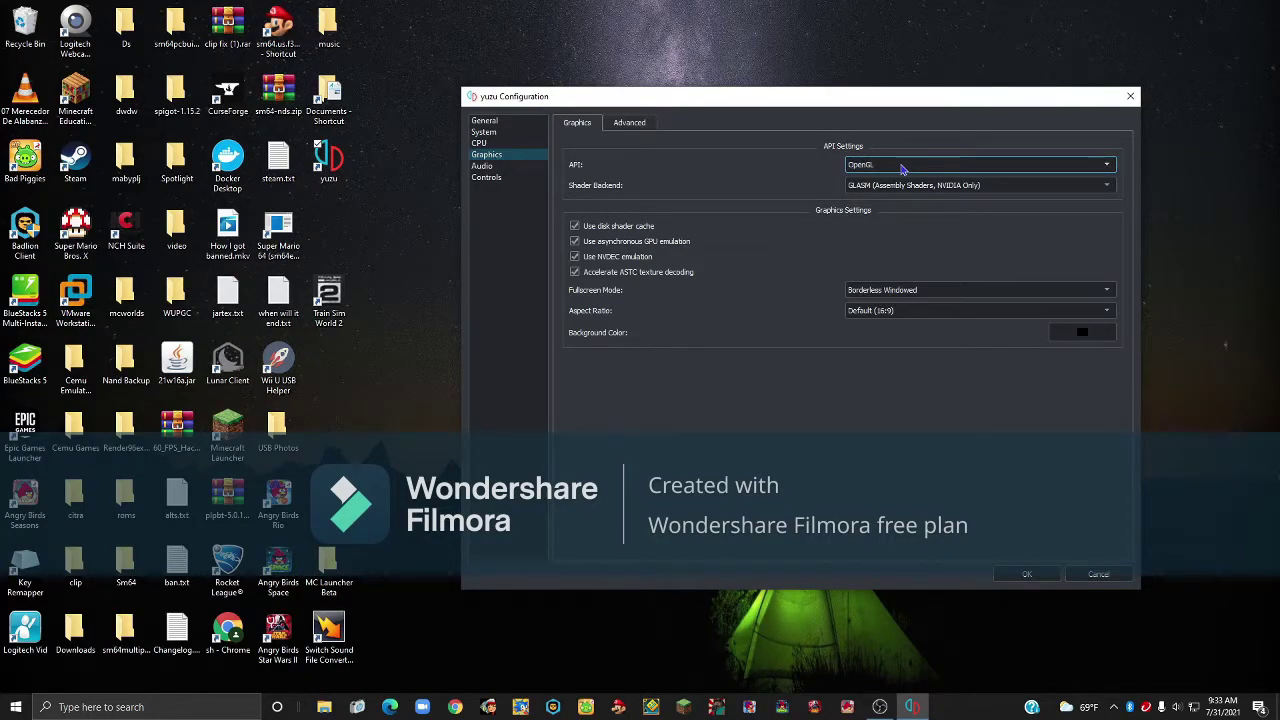
click(902, 168)
click(905, 186)
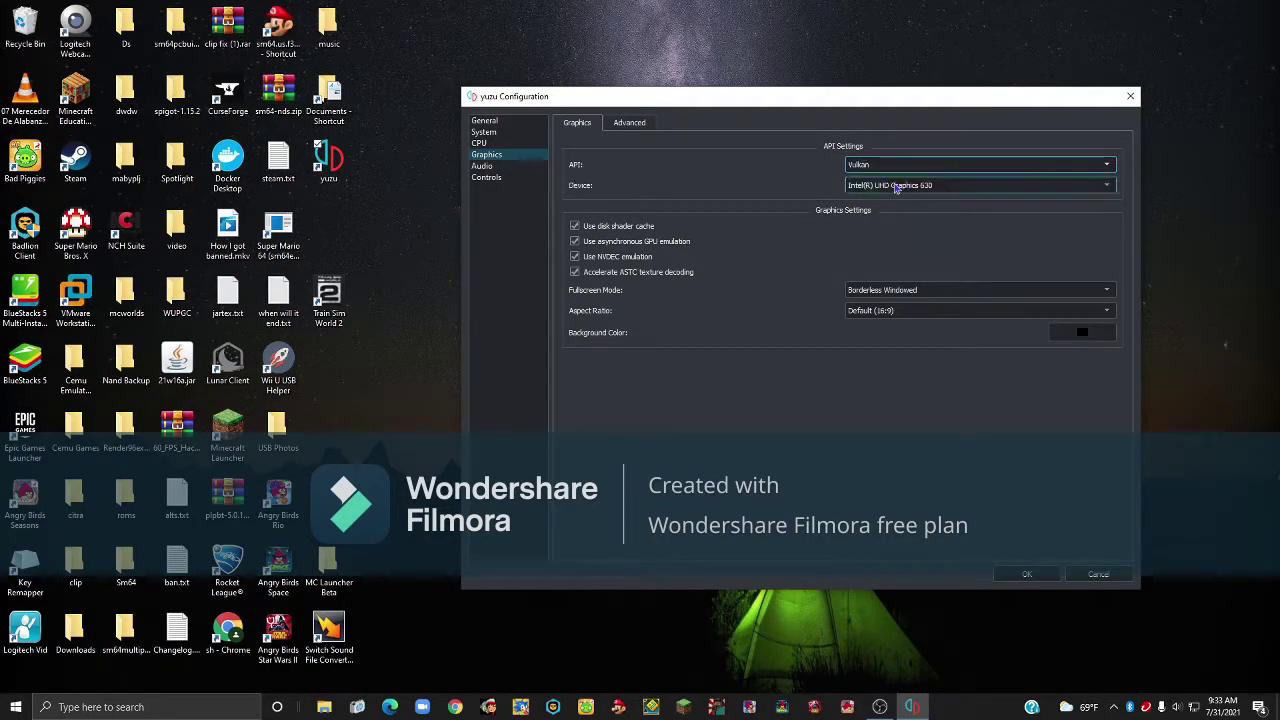
click(1000, 167)
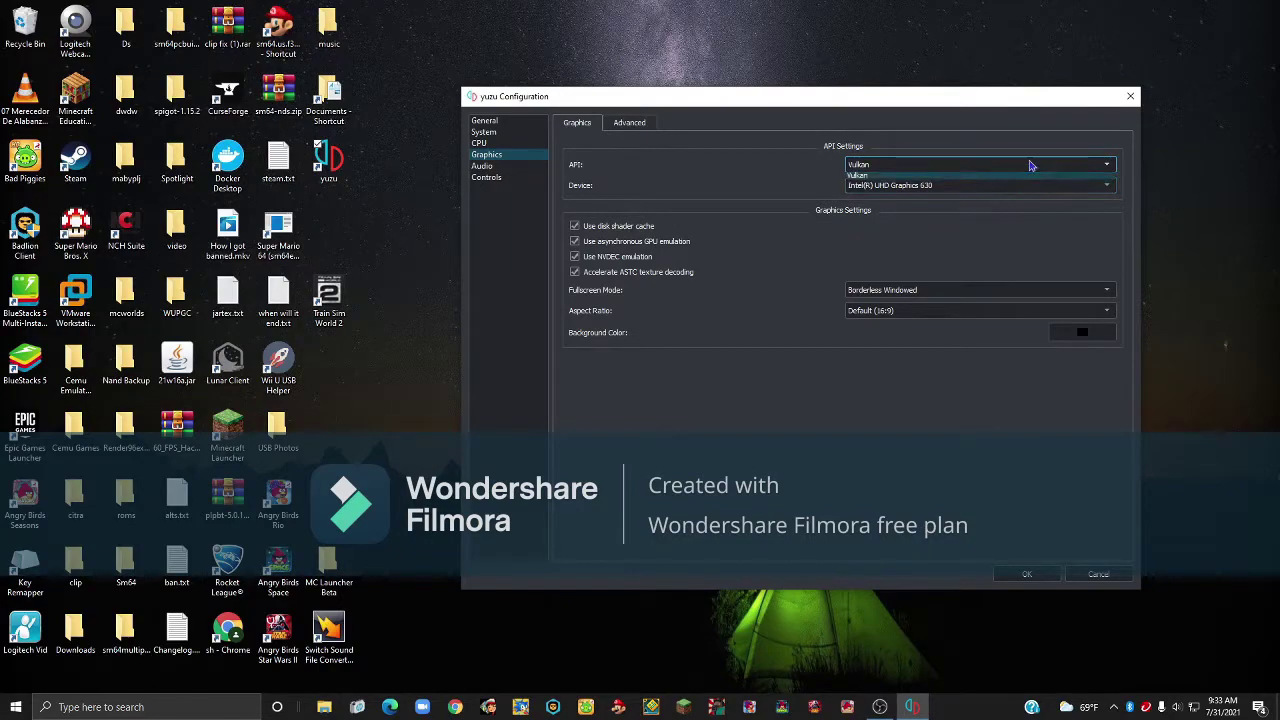
click(925, 165)
click(925, 165)
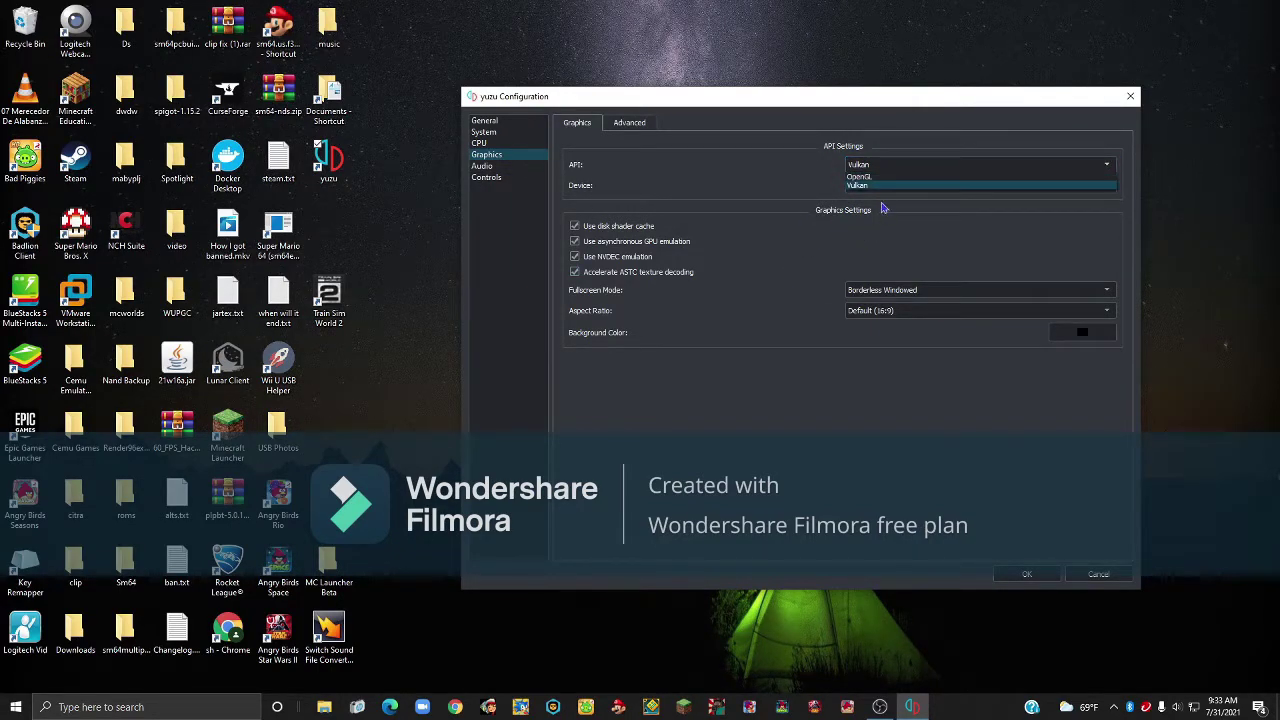
click(885, 187)
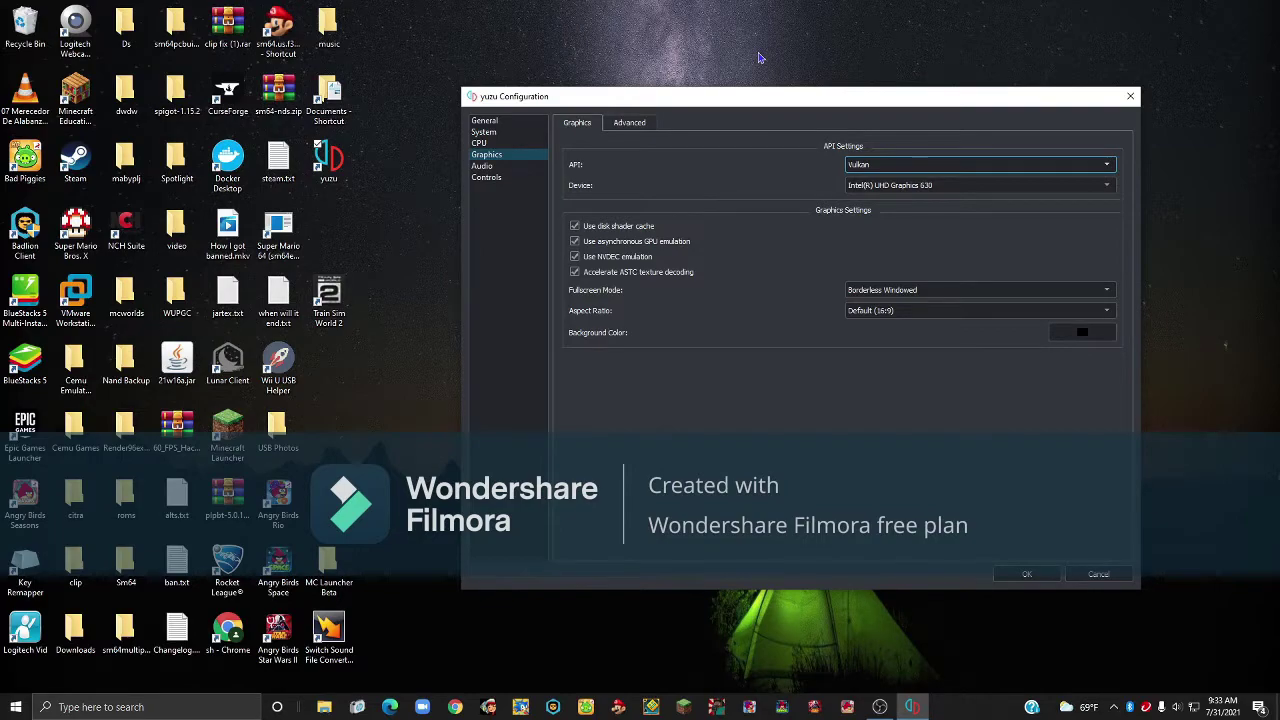
Check the Advanced graphics settings, then go to the Controls page for Player 1.
click(626, 124)
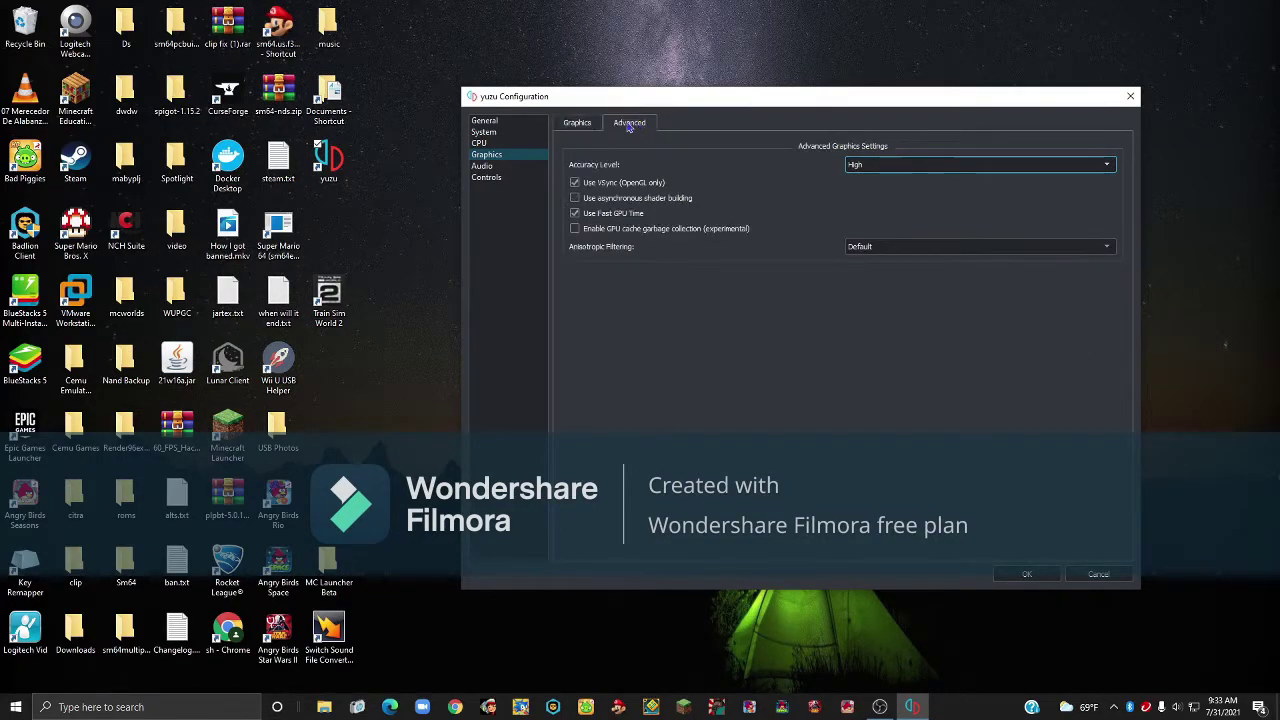
click(486, 177)
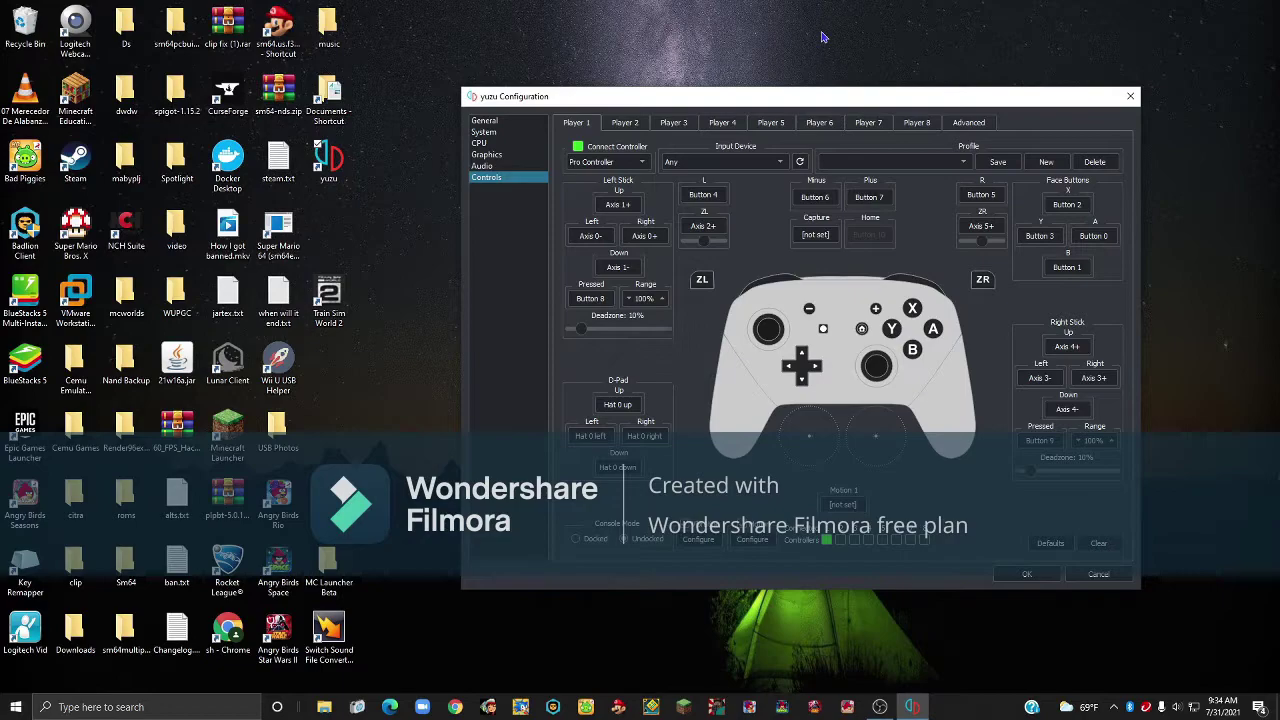
Keep Pro Controller and set Player 1's input device to Keyboard/Mouse, putting WASD on the left stick and Q/E on L/R.
click(608, 161)
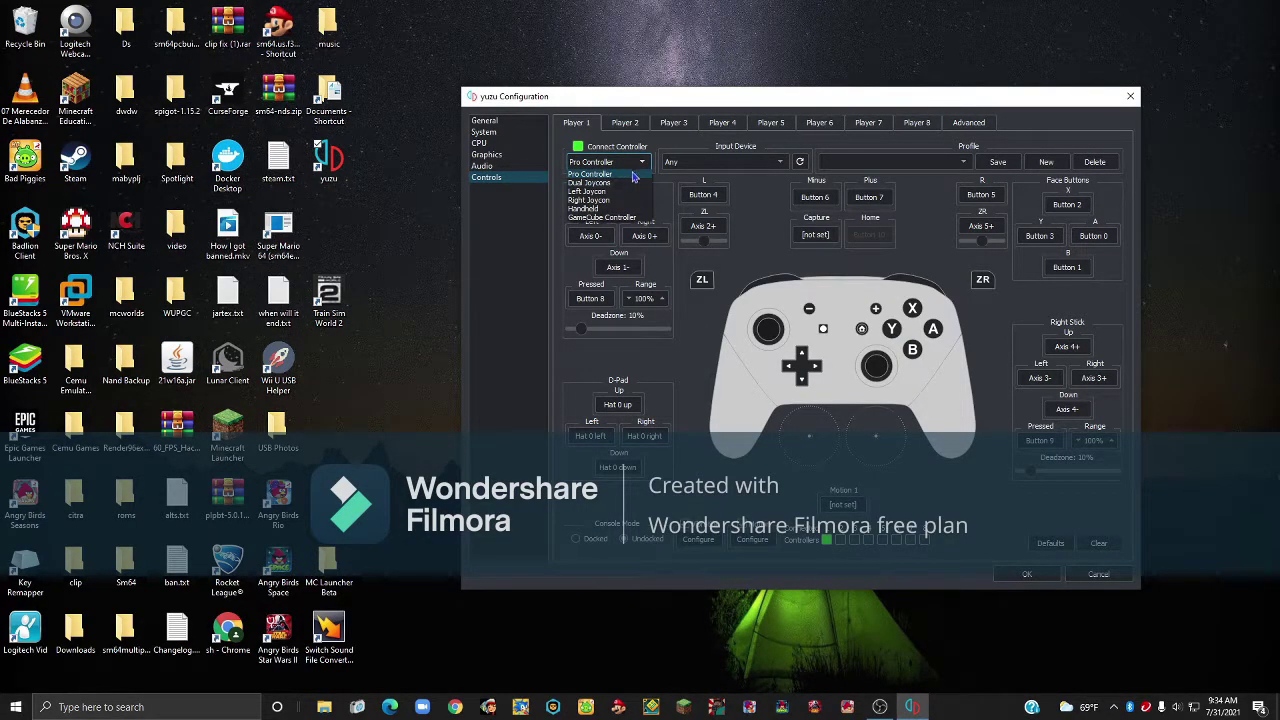
click(634, 176)
click(689, 162)
click(701, 176)
click(758, 170)
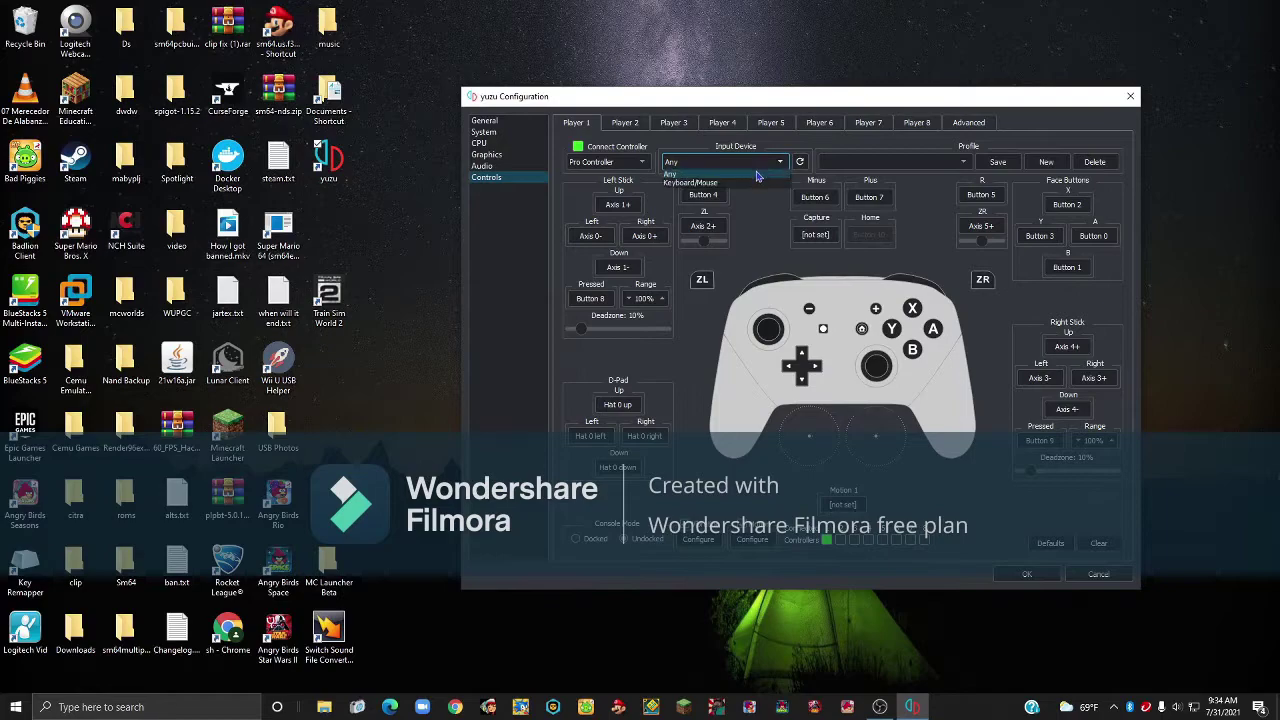
click(755, 182)
click(750, 168)
click(748, 175)
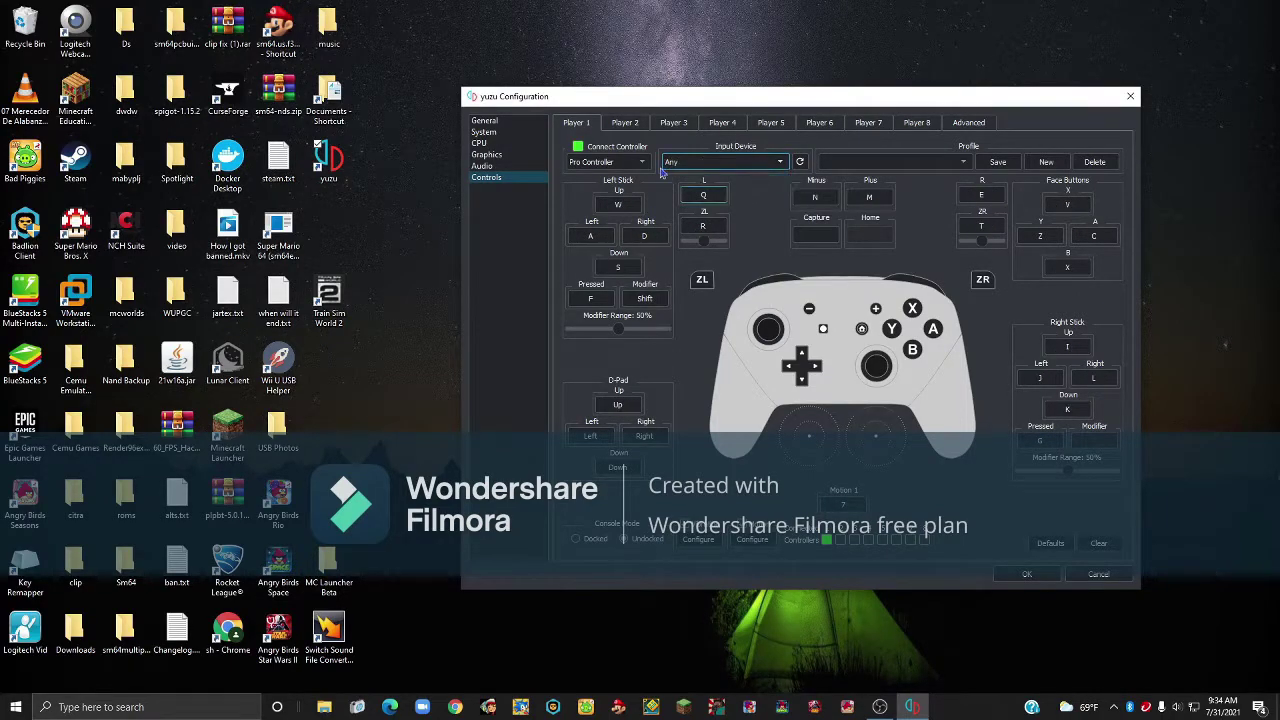